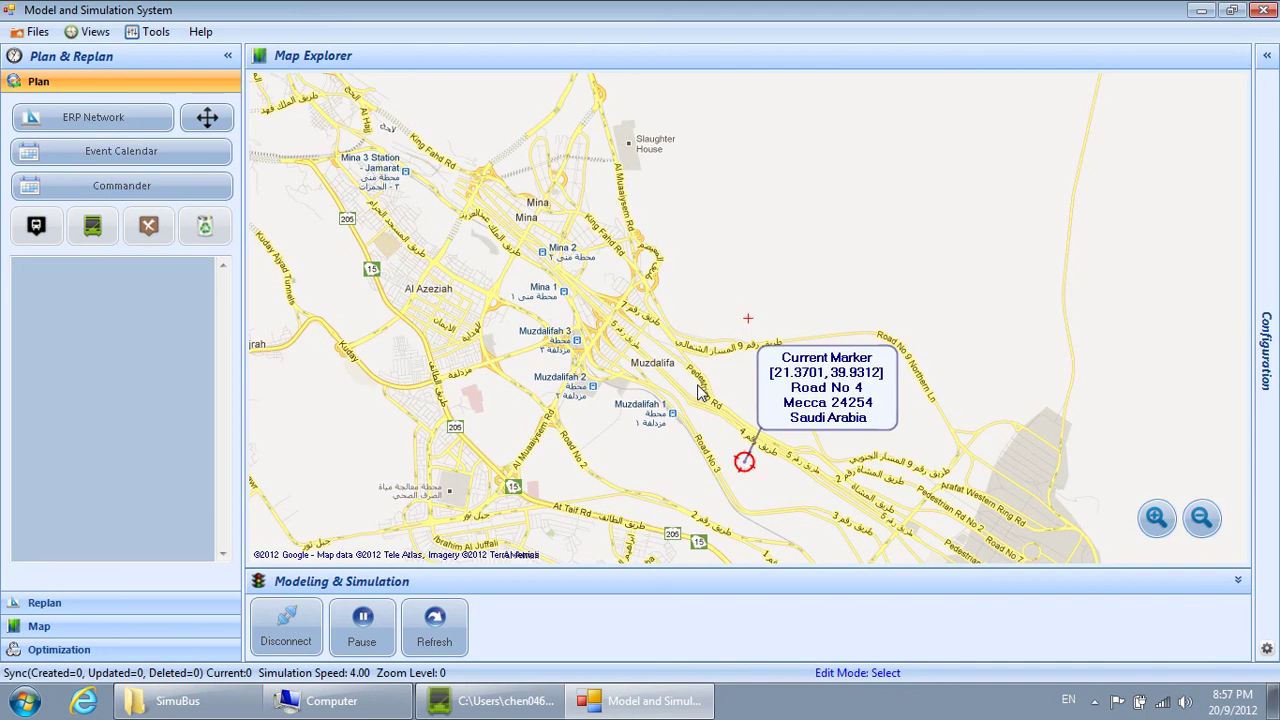
Create a bus station named STATION-01 at the Muzdalifah 2 spot on the map
right_click(603, 400)
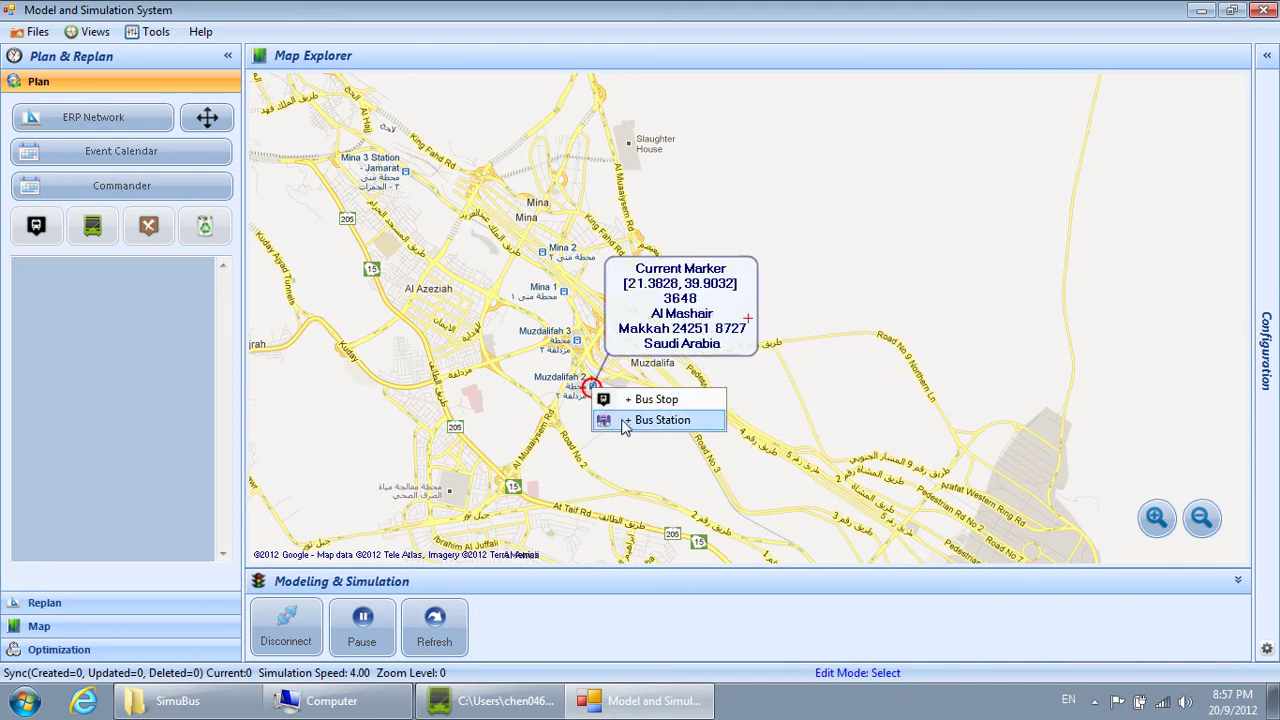
click(660, 420)
text(STATION-01)
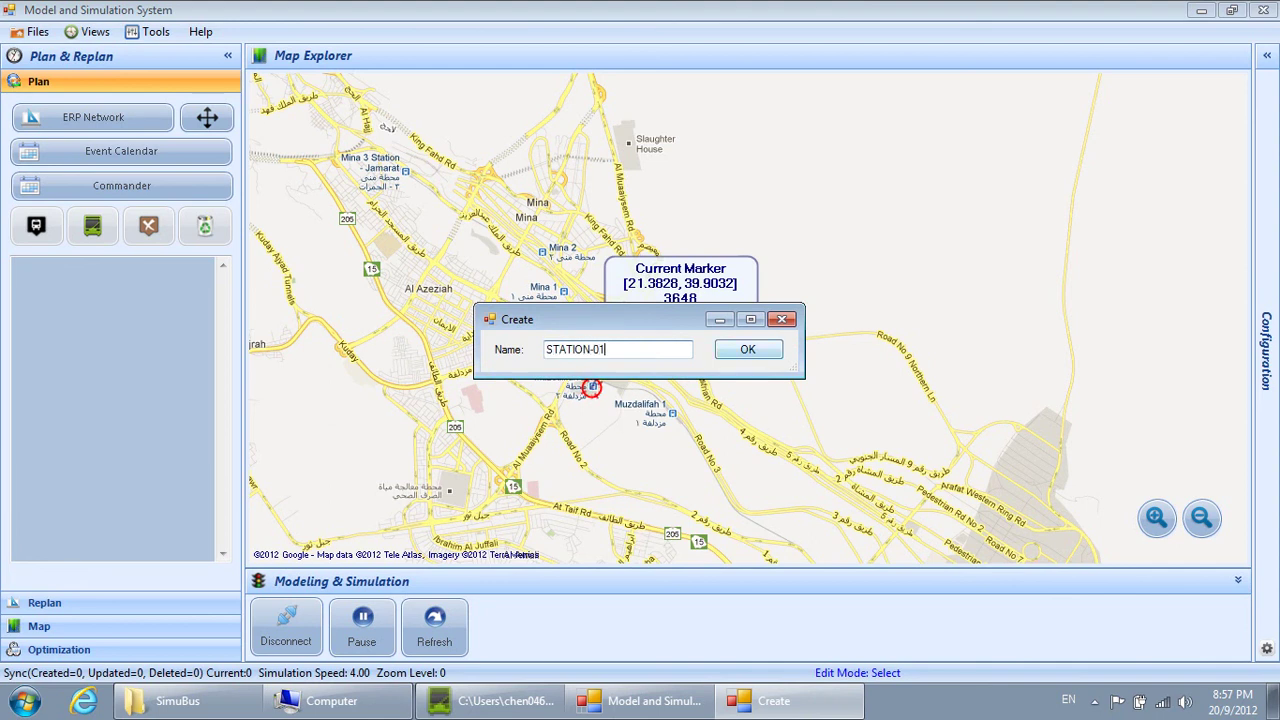
click(748, 350)
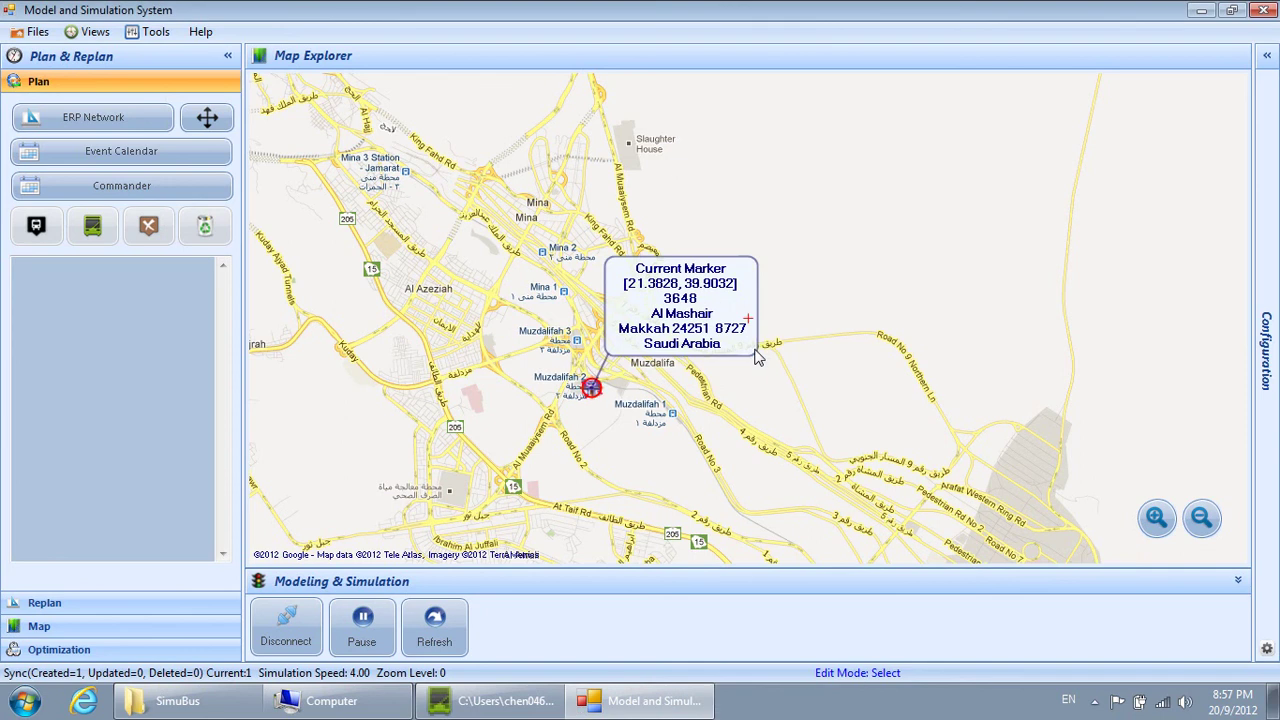
Add bus stops STOP-01 near Muzdalifah 3 and STOP-02 at Mina 1
right_click(580, 338)
click(601, 355)
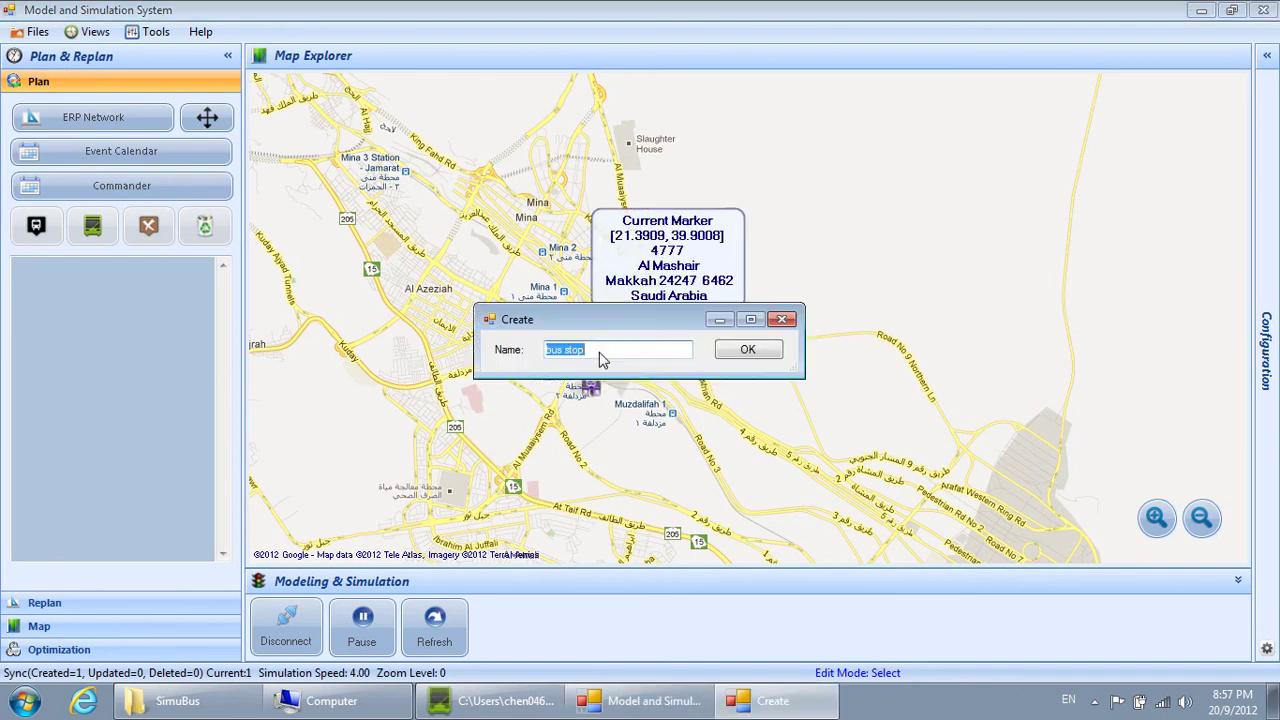
text(STOP-01)
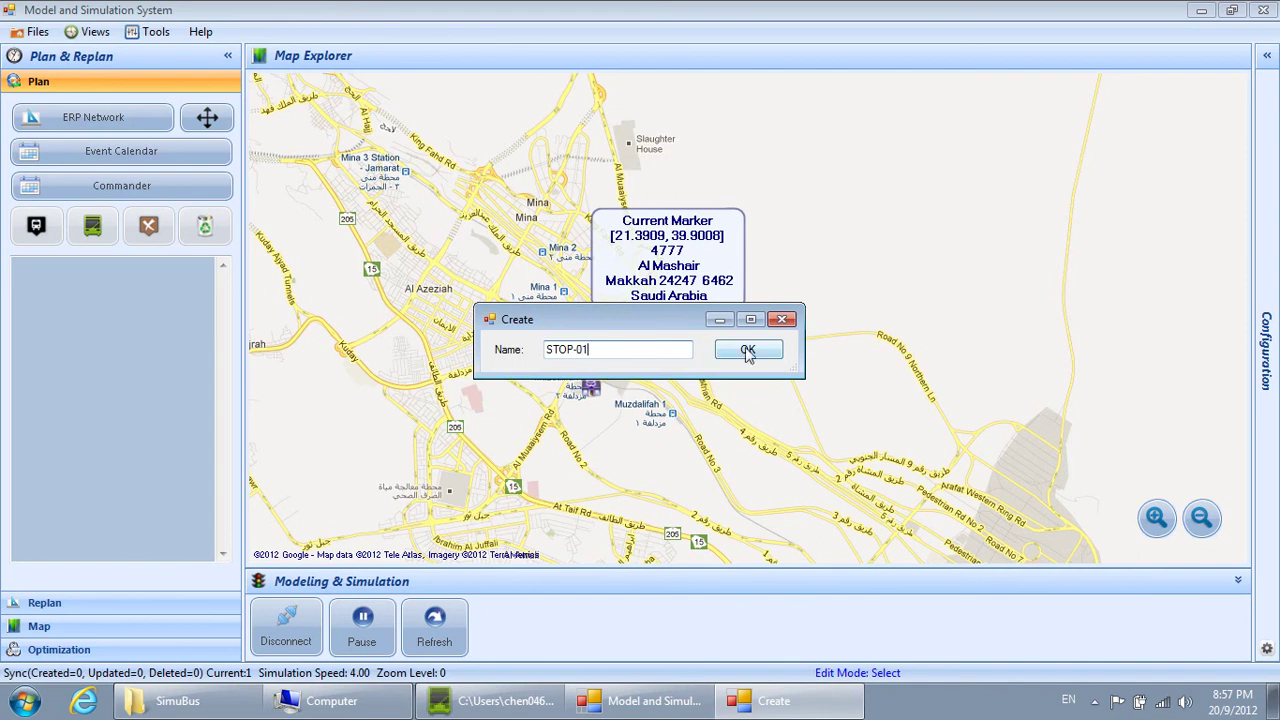
click(748, 350)
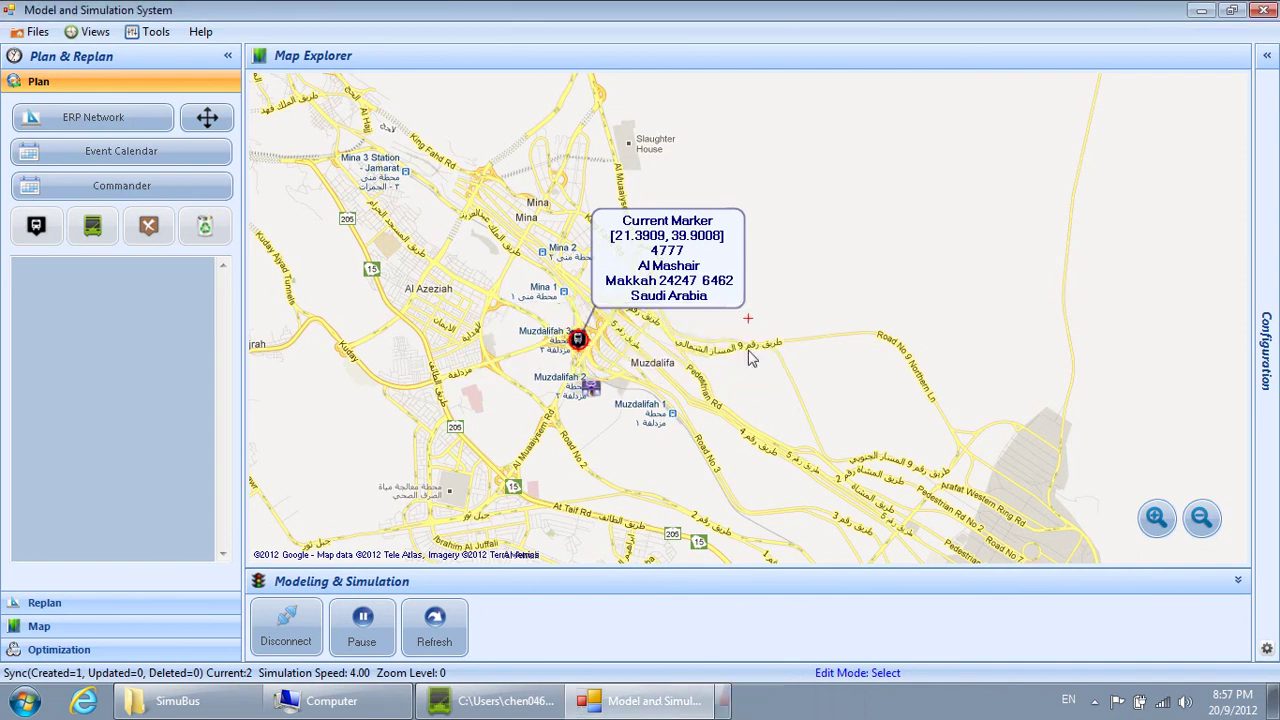
right_click(565, 298)
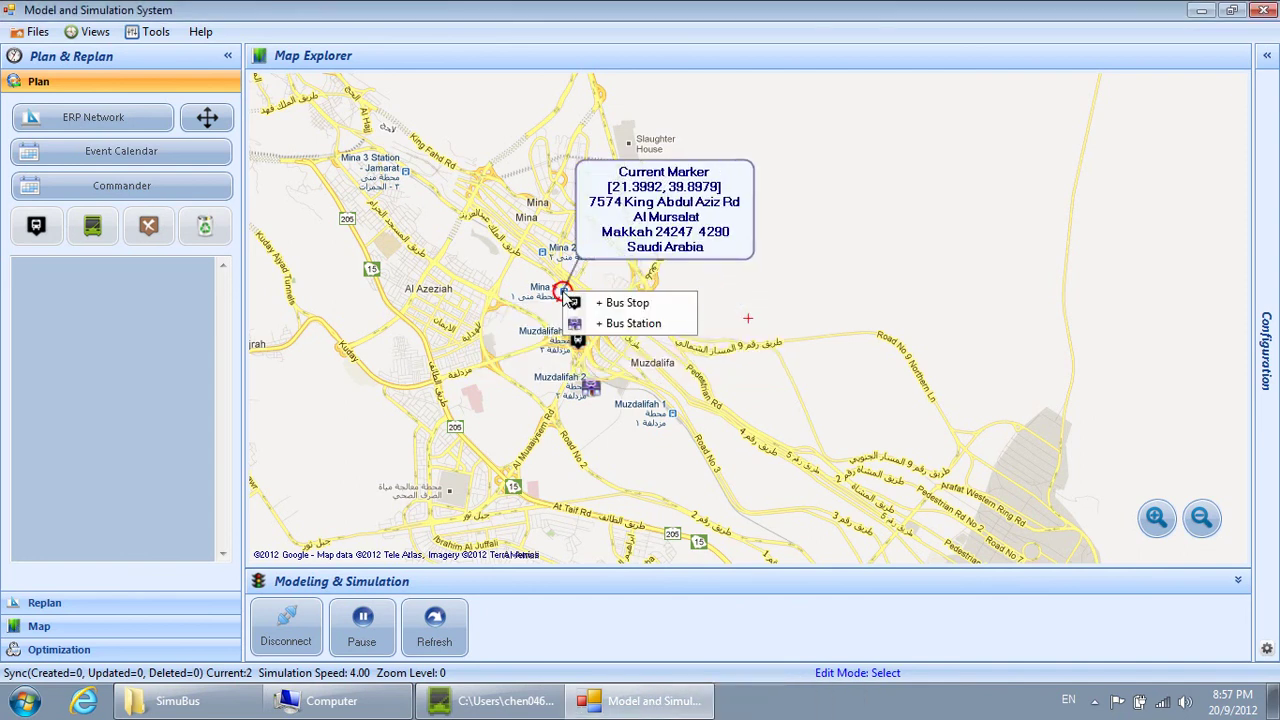
click(590, 311)
text(ST)
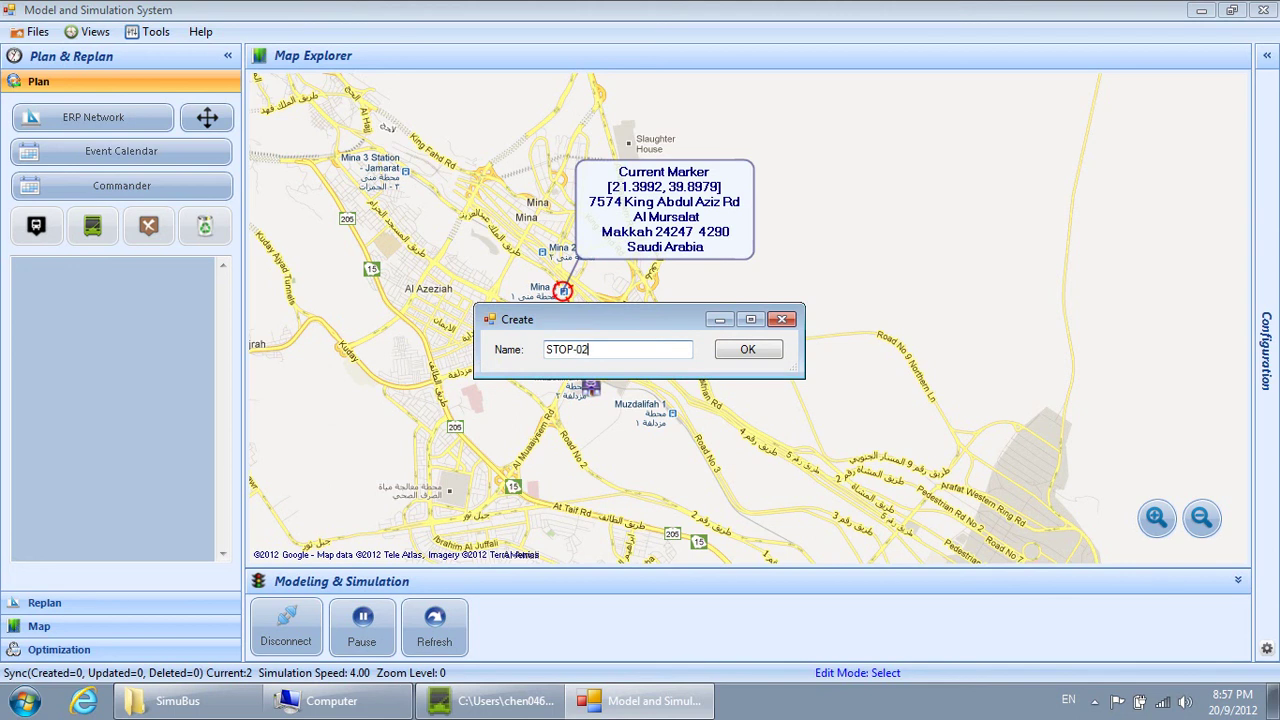
text(OP-02)
click(762, 352)
Add bus stops STOP-03 at Mina 2 and STOP-04 at Mina 3 Station
right_click(546, 258)
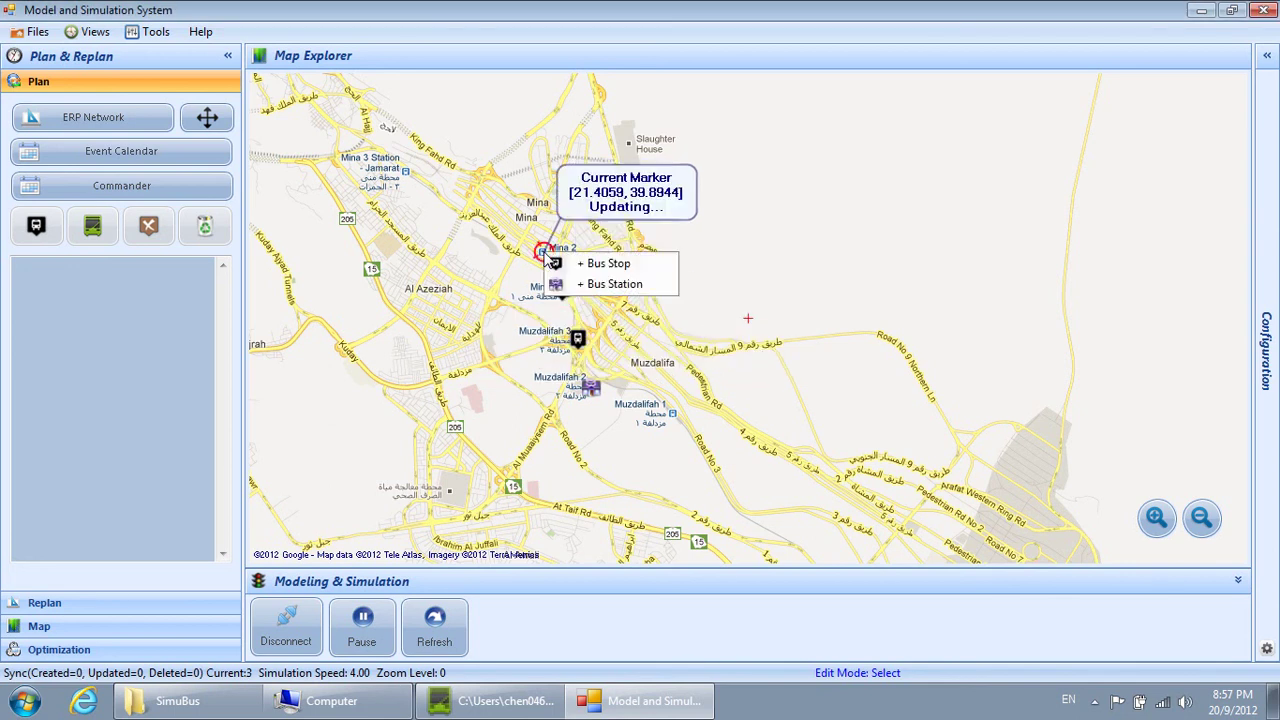
click(588, 265)
text(STOP-03)
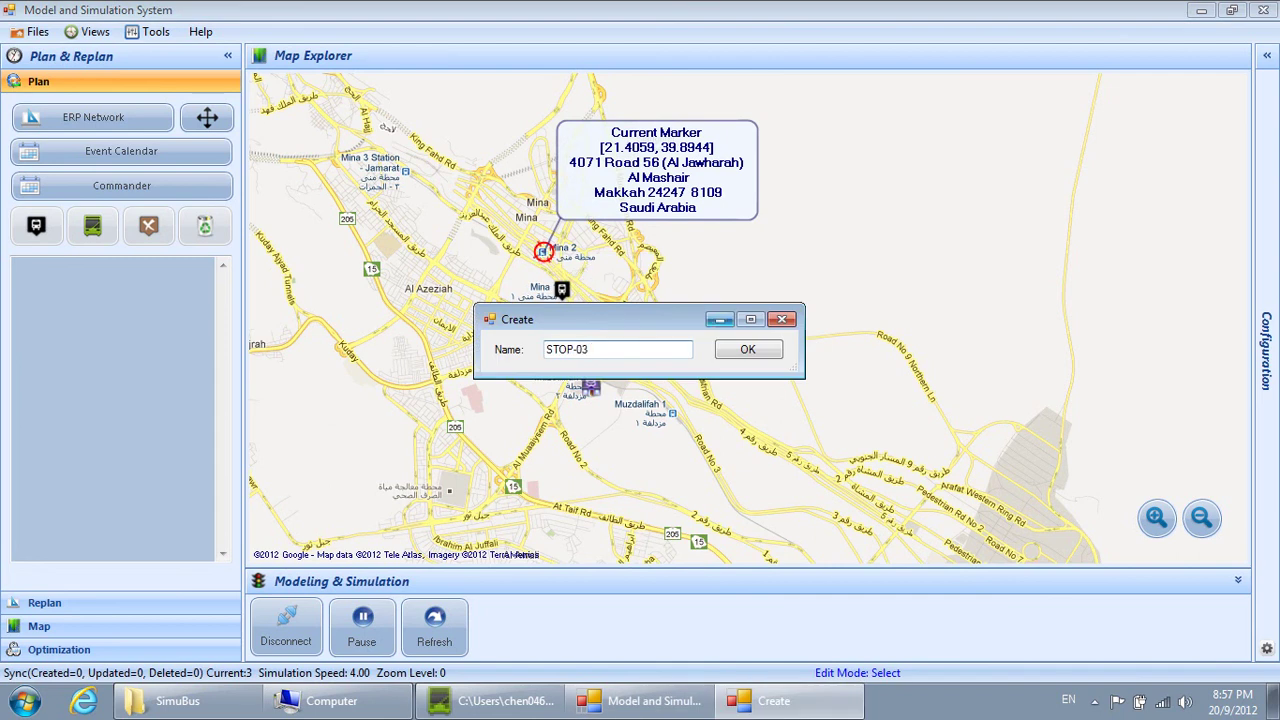
click(748, 350)
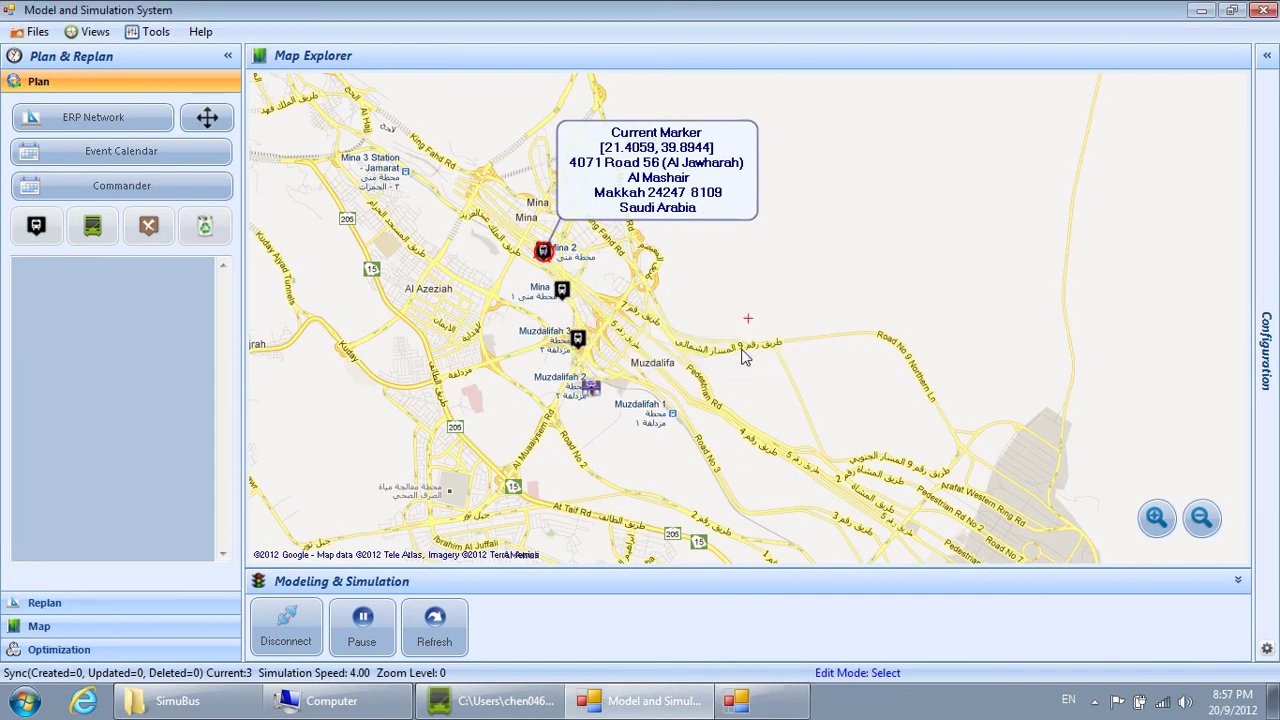
right_click(407, 170)
click(420, 184)
text(STOP)
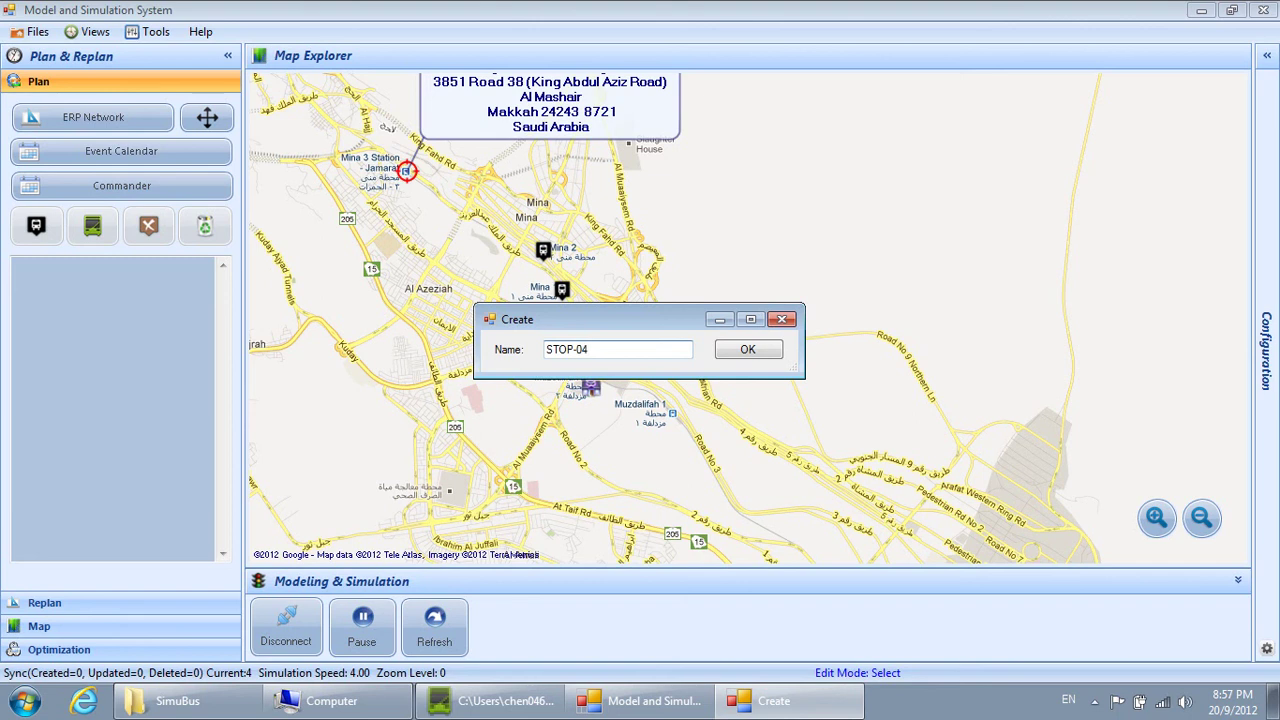
text(-04)
key(Return)
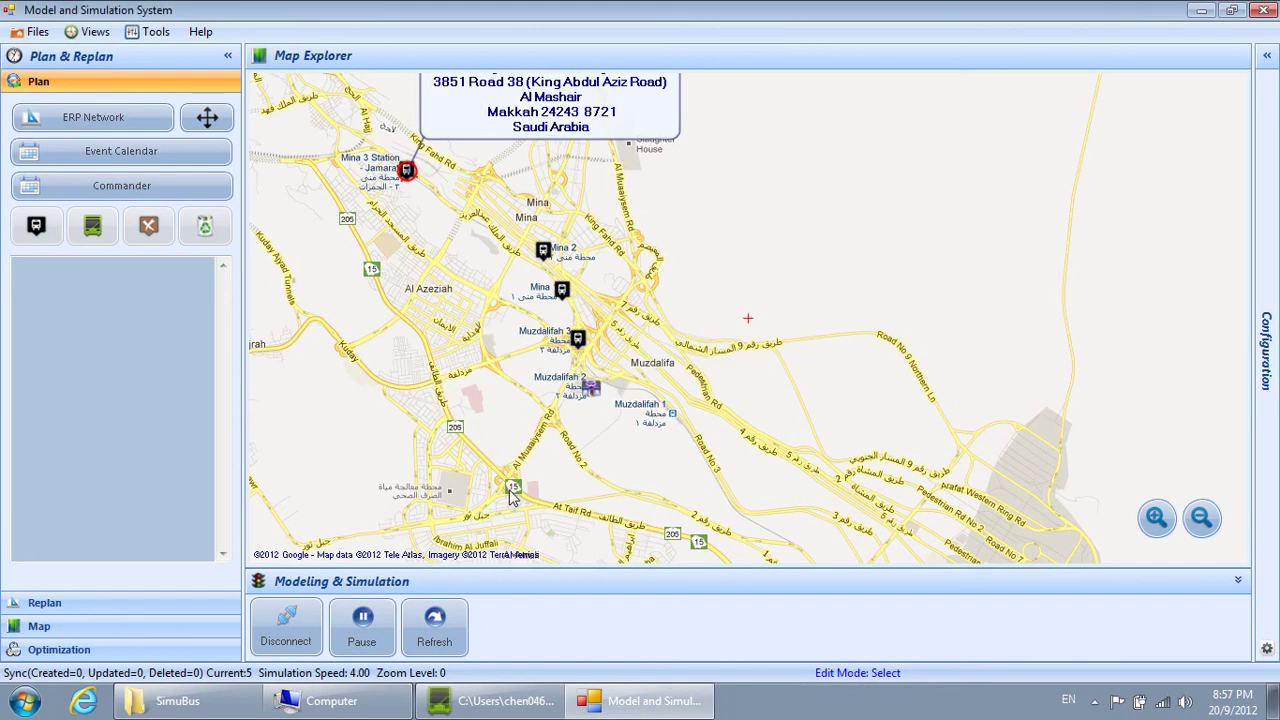
Add bus stops STOP-05 and STOP-06 at two spots along At Taif Rd
right_click(510, 490)
click(530, 503)
text(STOP)
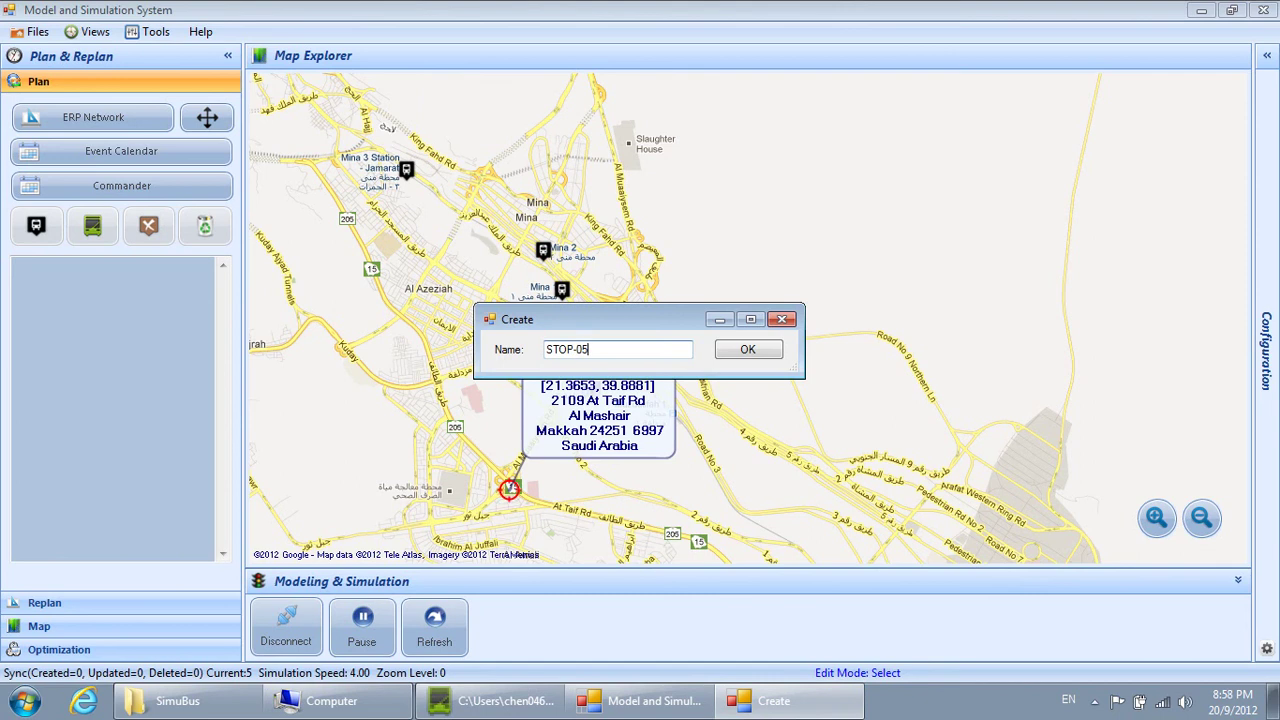
text(-05)
click(759, 348)
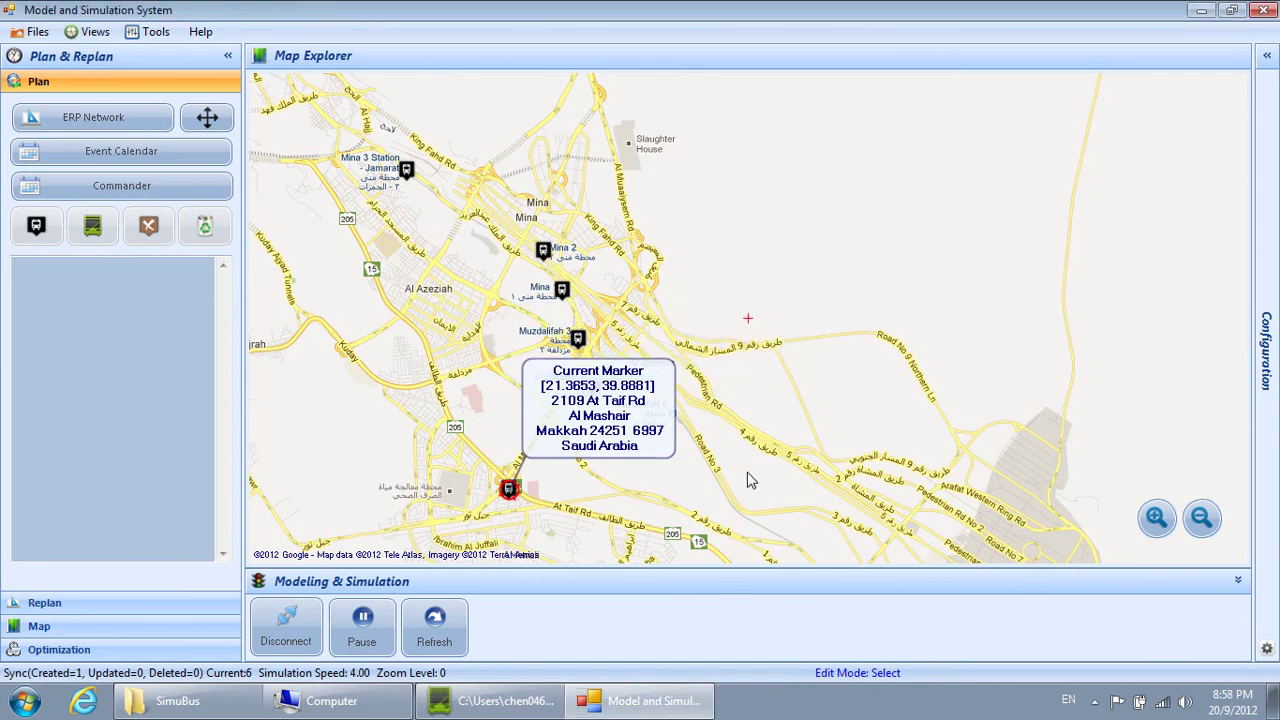
click(699, 544)
right_click(700, 545)
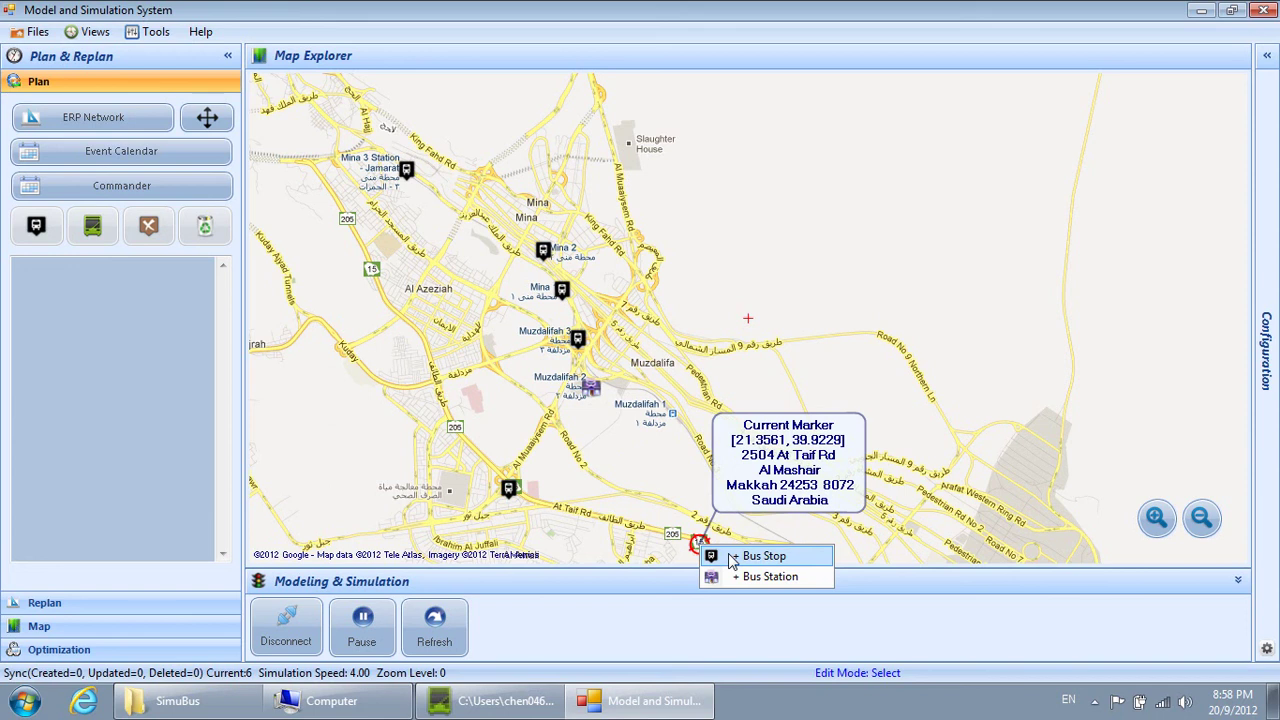
click(764, 556)
text(SOP)
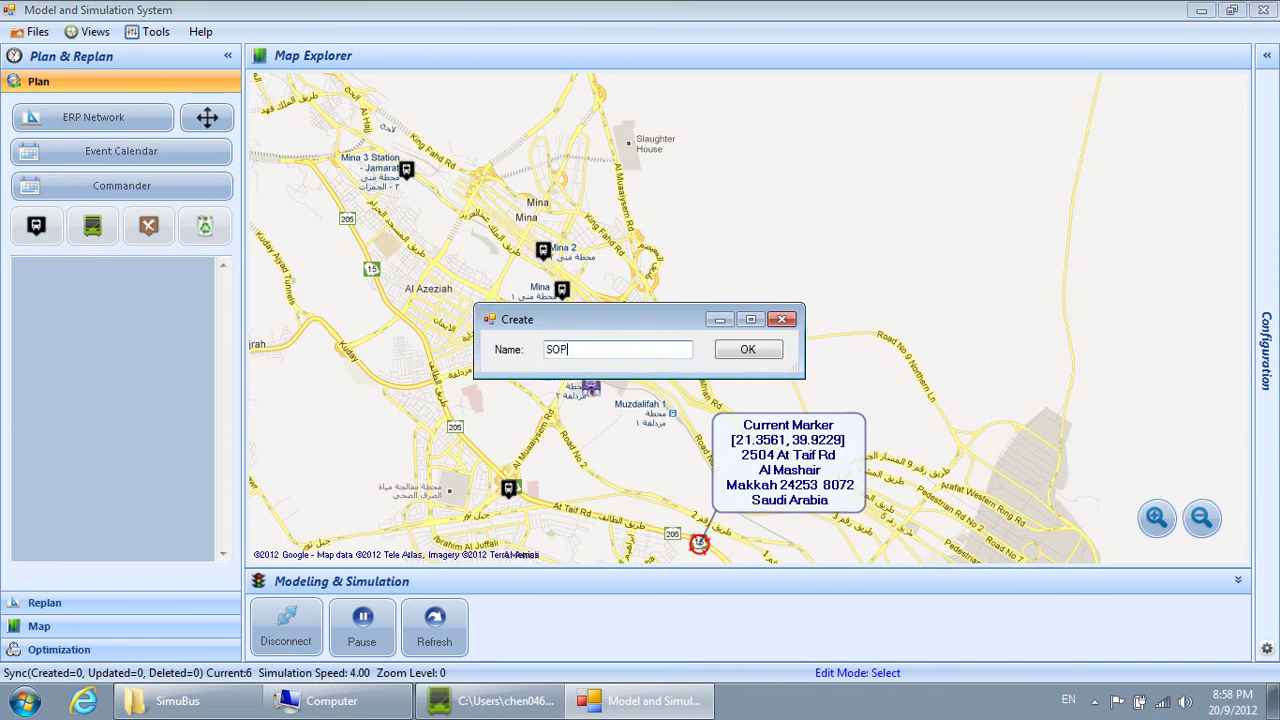
text(OP-06)
click(750, 351)
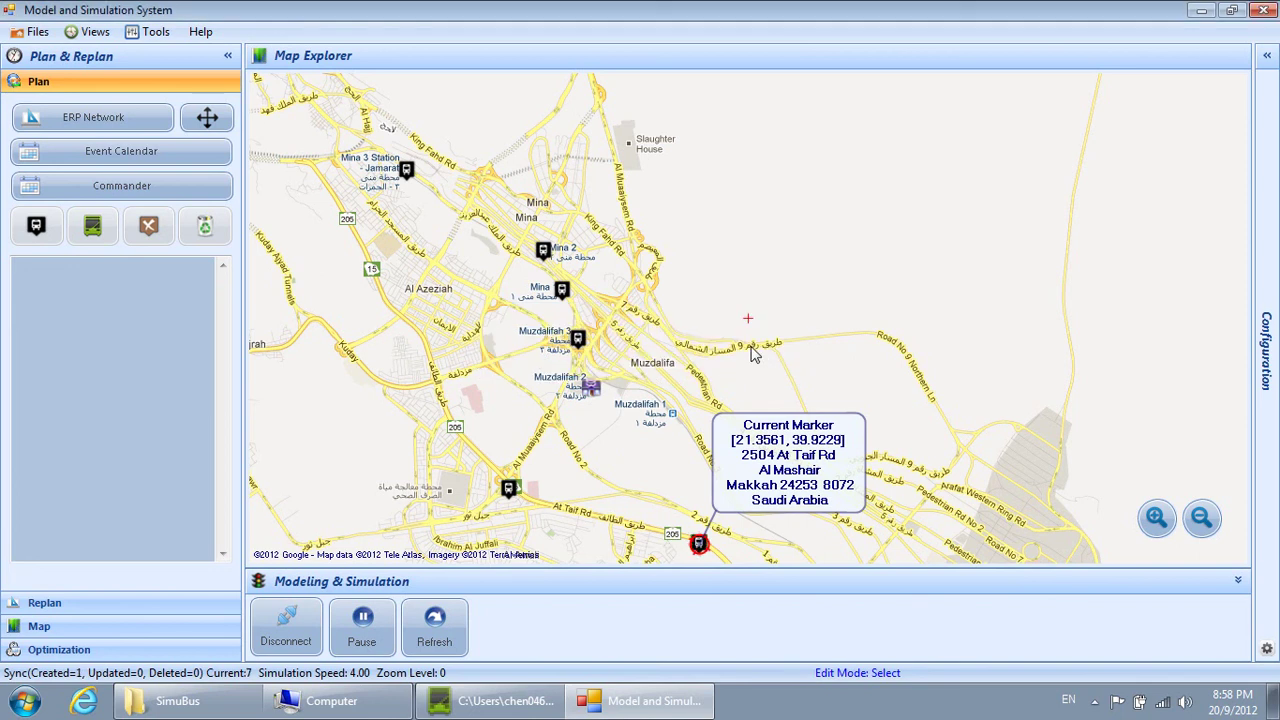
Add bus stop STOP-07 at Muzdalifah 1
click(676, 418)
right_click(677, 420)
click(688, 426)
text(STOP-07)
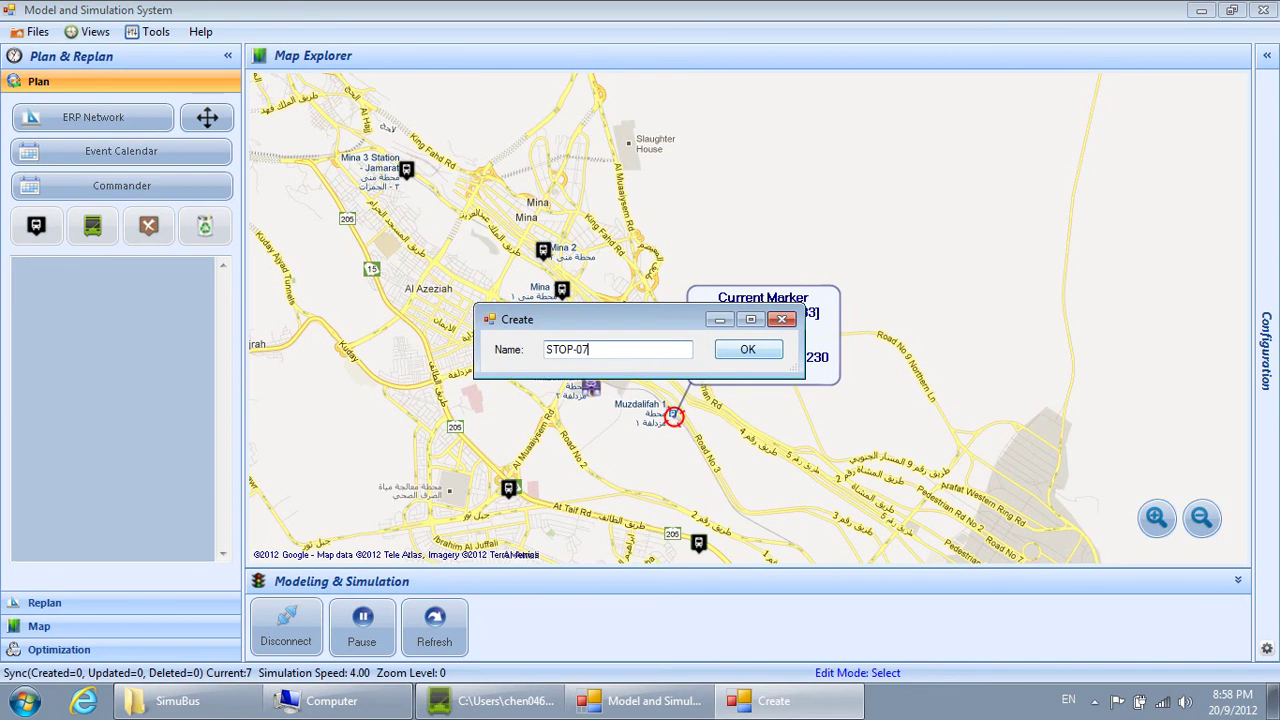
click(724, 352)
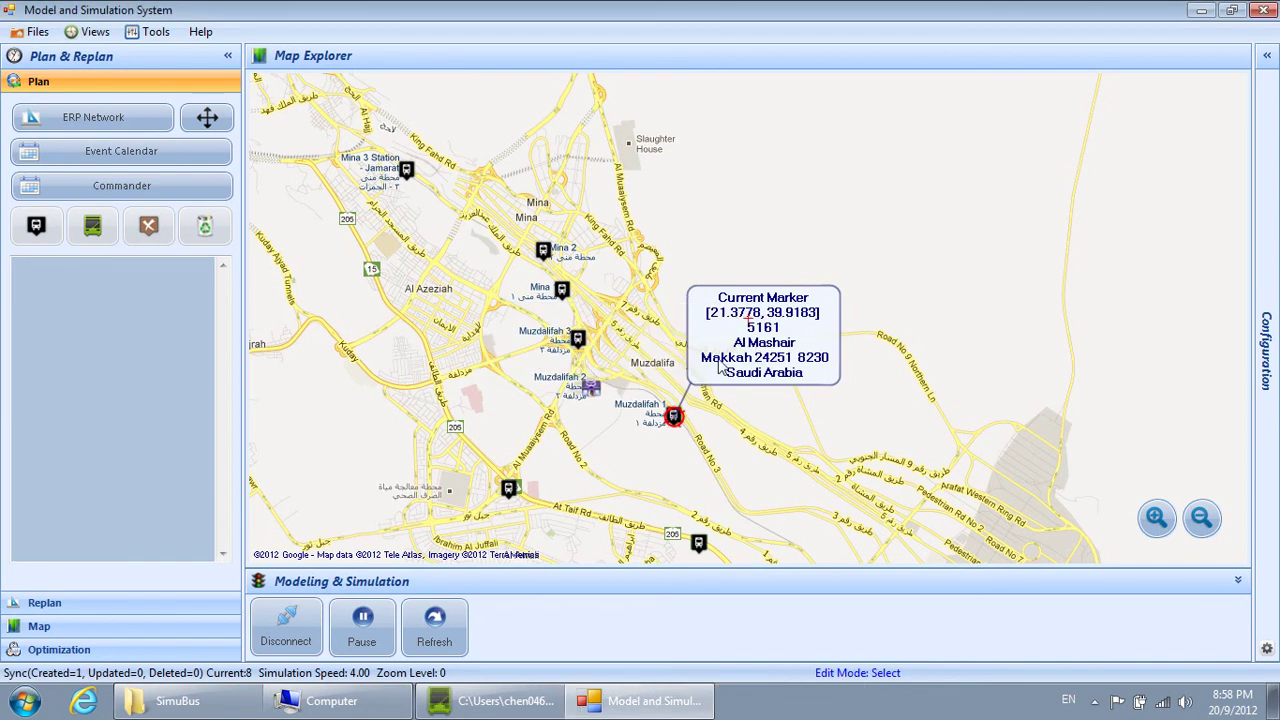
right_click(591, 390)
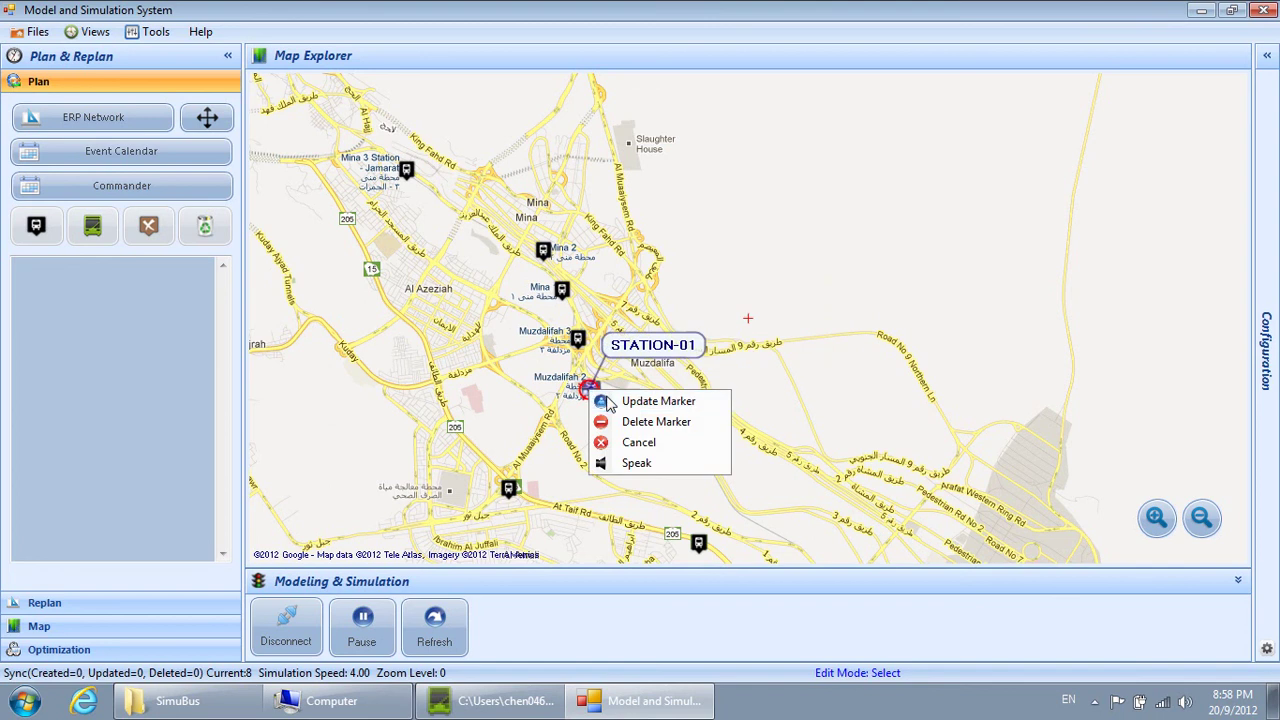
Give STATION-01 a route covering STOP-01 through STOP-04 and save it as route 862
click(609, 401)
click(624, 464)
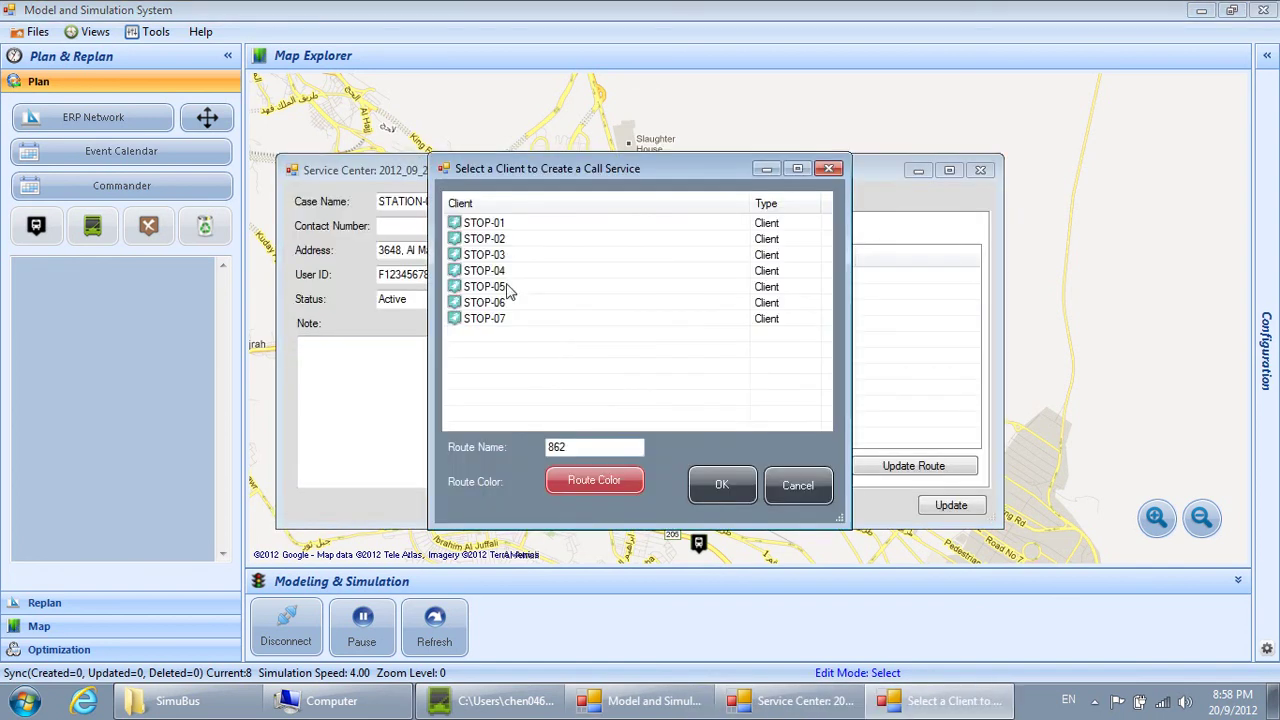
click(510, 224)
shift+click(506, 270)
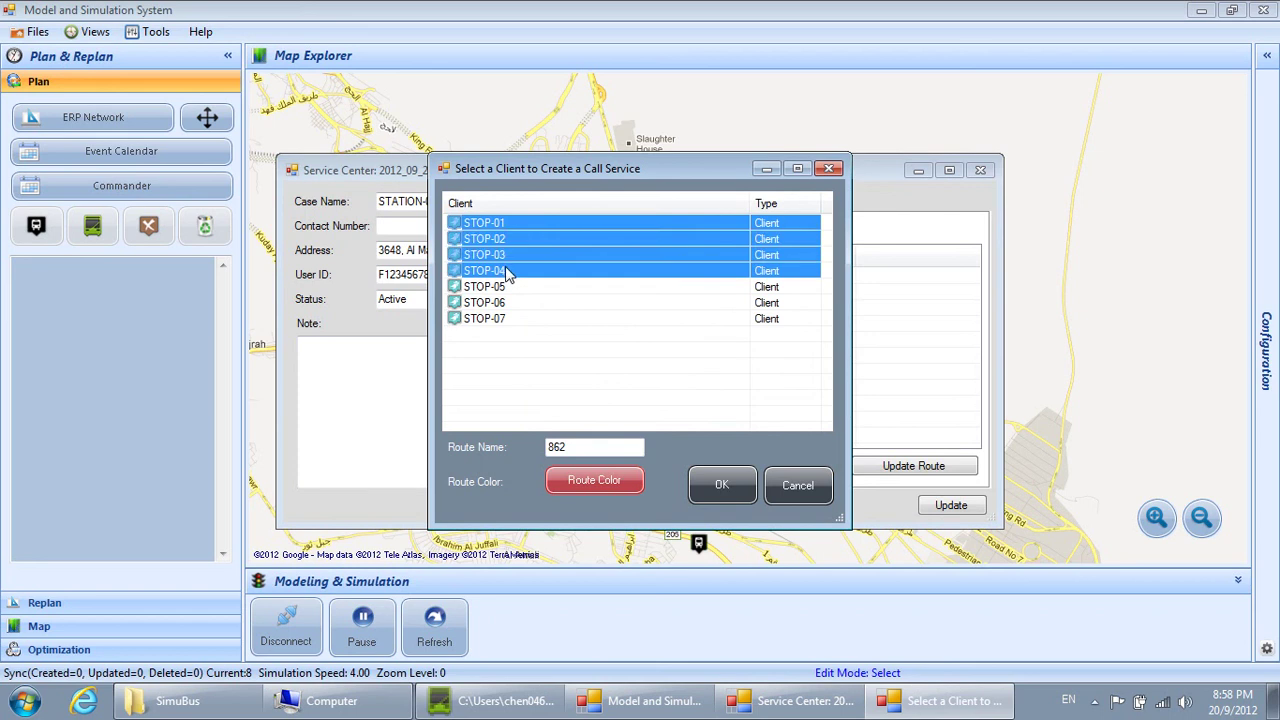
click(721, 485)
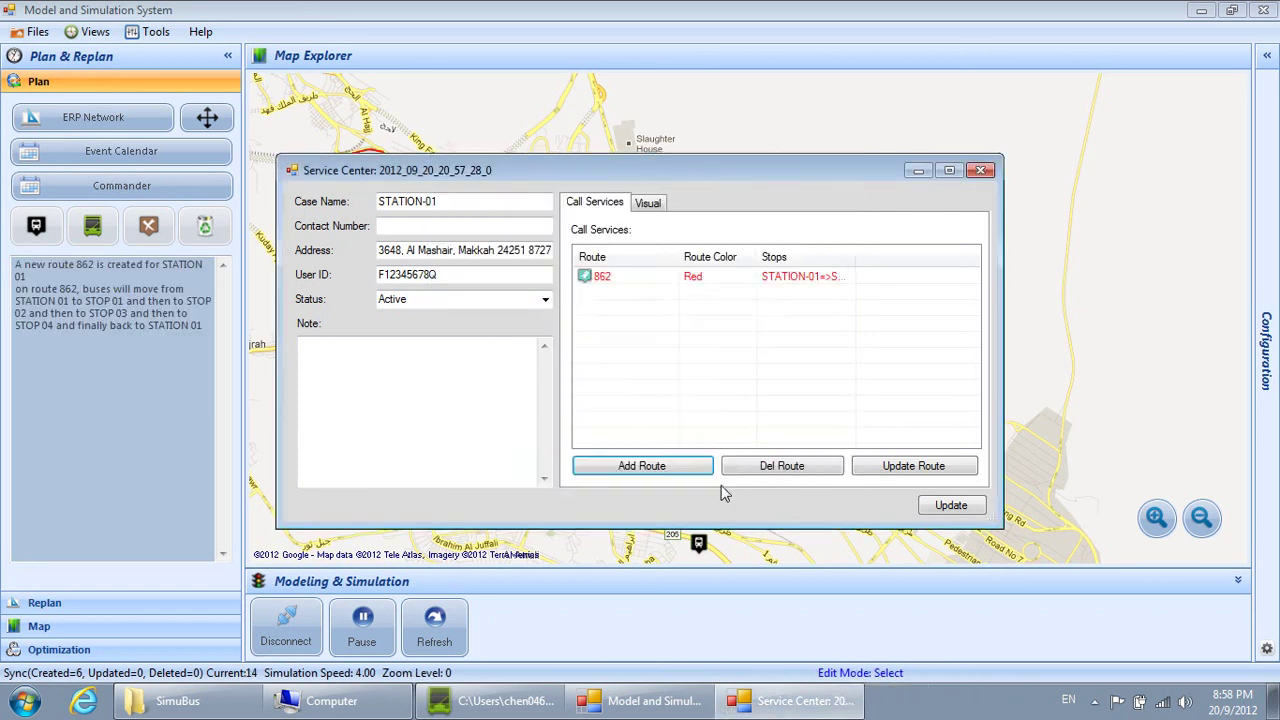
click(947, 505)
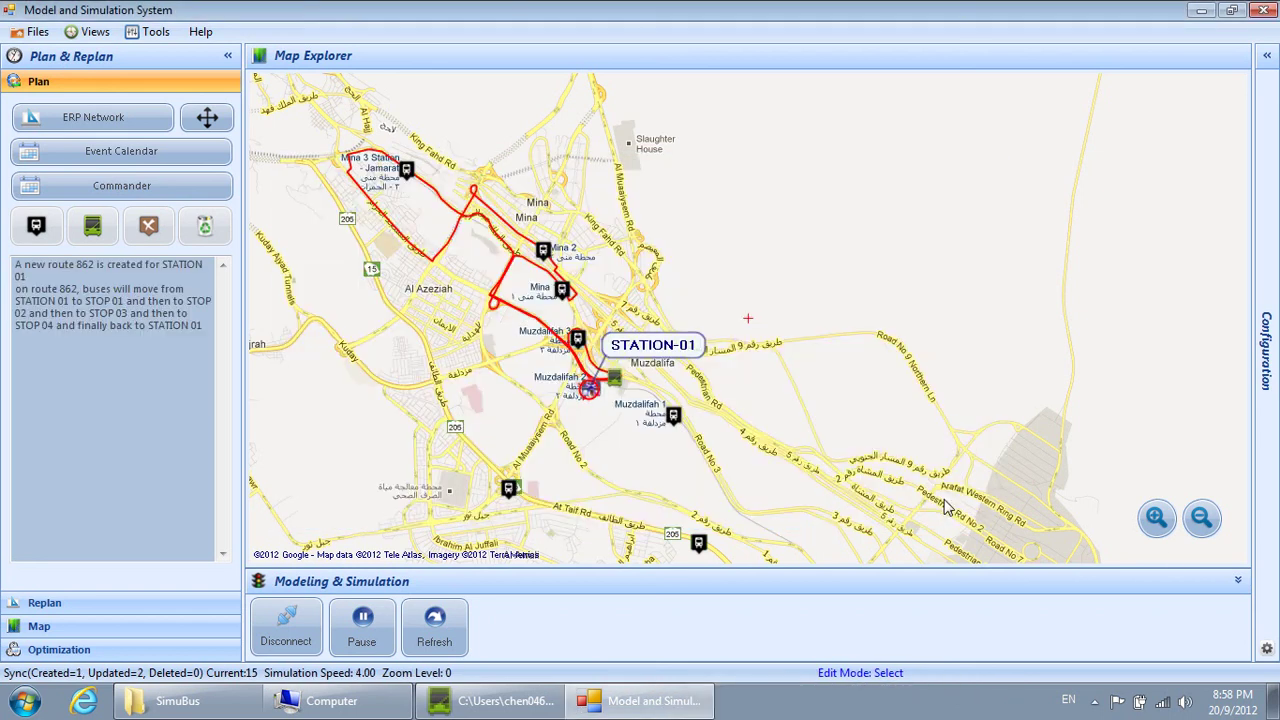
Zoom in and follow route 862's buses, then reopen STATION-01's service details
click(1157, 518)
click(1160, 523)
mouse_move(500, 400)
mouse_down()
mouse_move(1023, 391)
mouse_move(743, 337)
mouse_move(808, 360)
mouse_up()
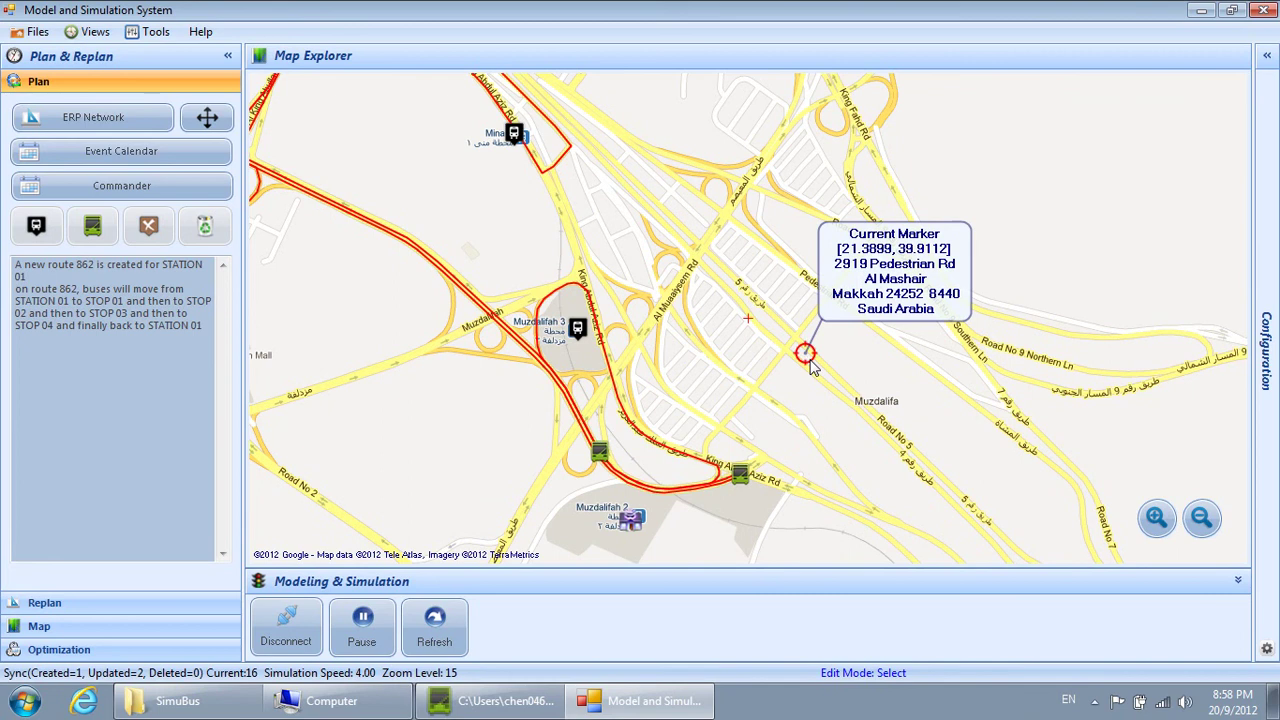
drag(732, 395, 900, 479)
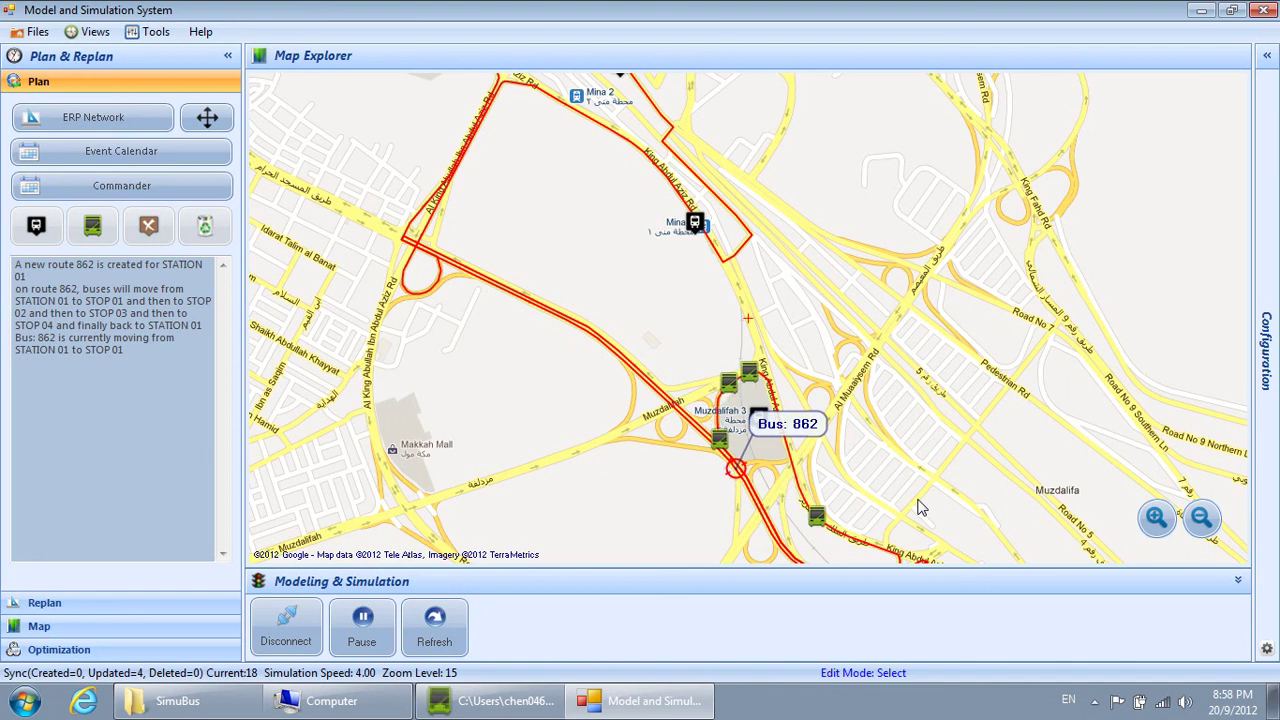
mouse_move(918, 502)
mouse_down()
mouse_move(894, 331)
mouse_move(866, 258)
mouse_up()
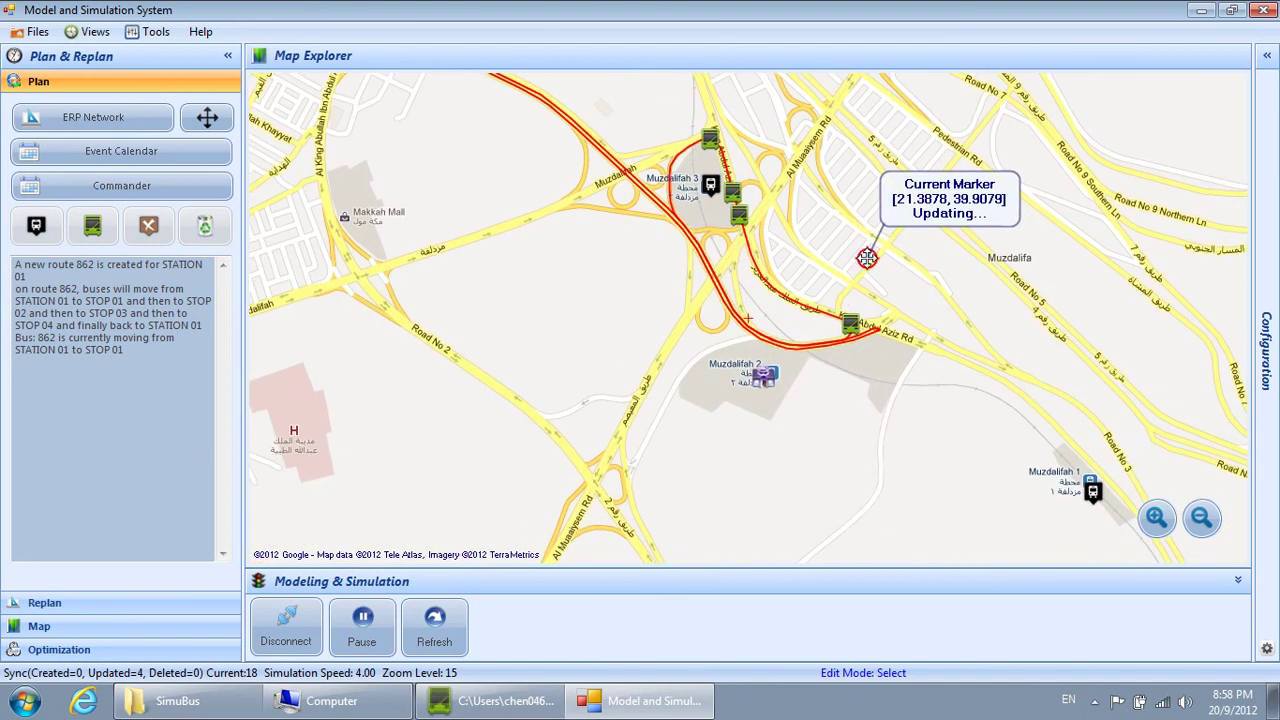
right_click(765, 385)
click(784, 390)
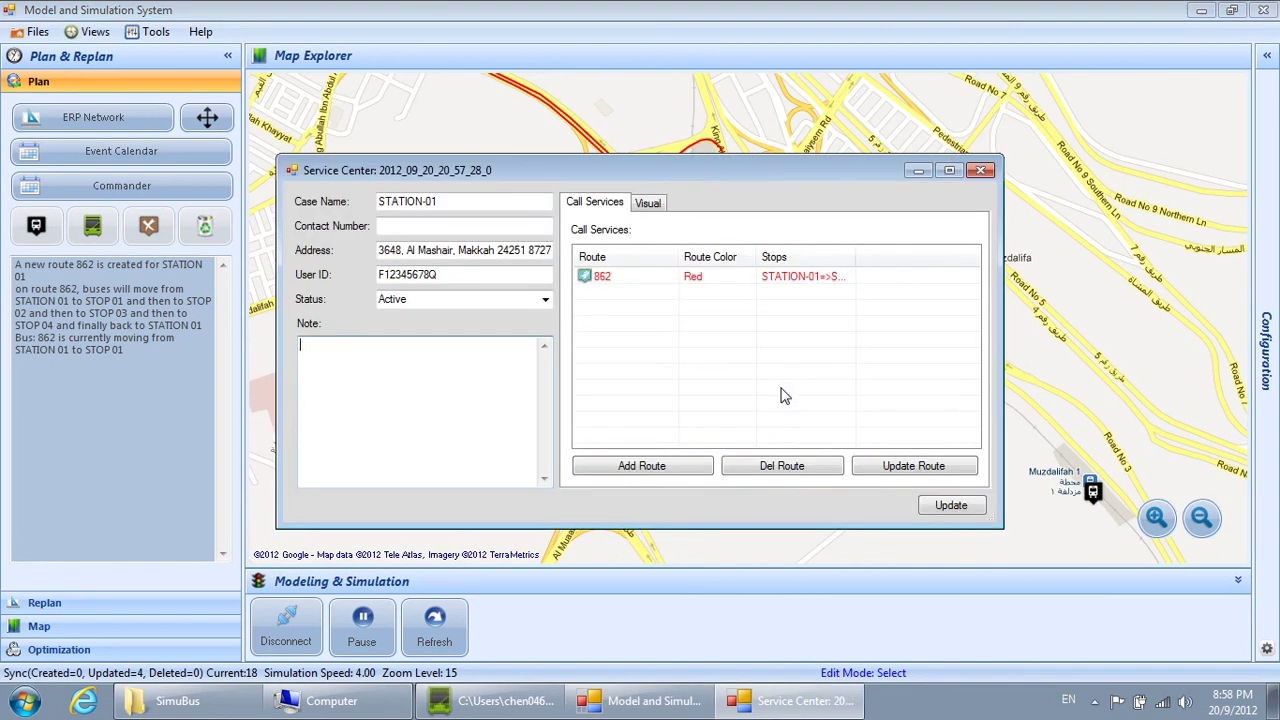
Add a second #00FF00 green route through STOP-05 to STOP-07 and apply it
click(689, 466)
click(594, 480)
click(602, 222)
click(570, 414)
drag(506, 288, 500, 328)
click(720, 485)
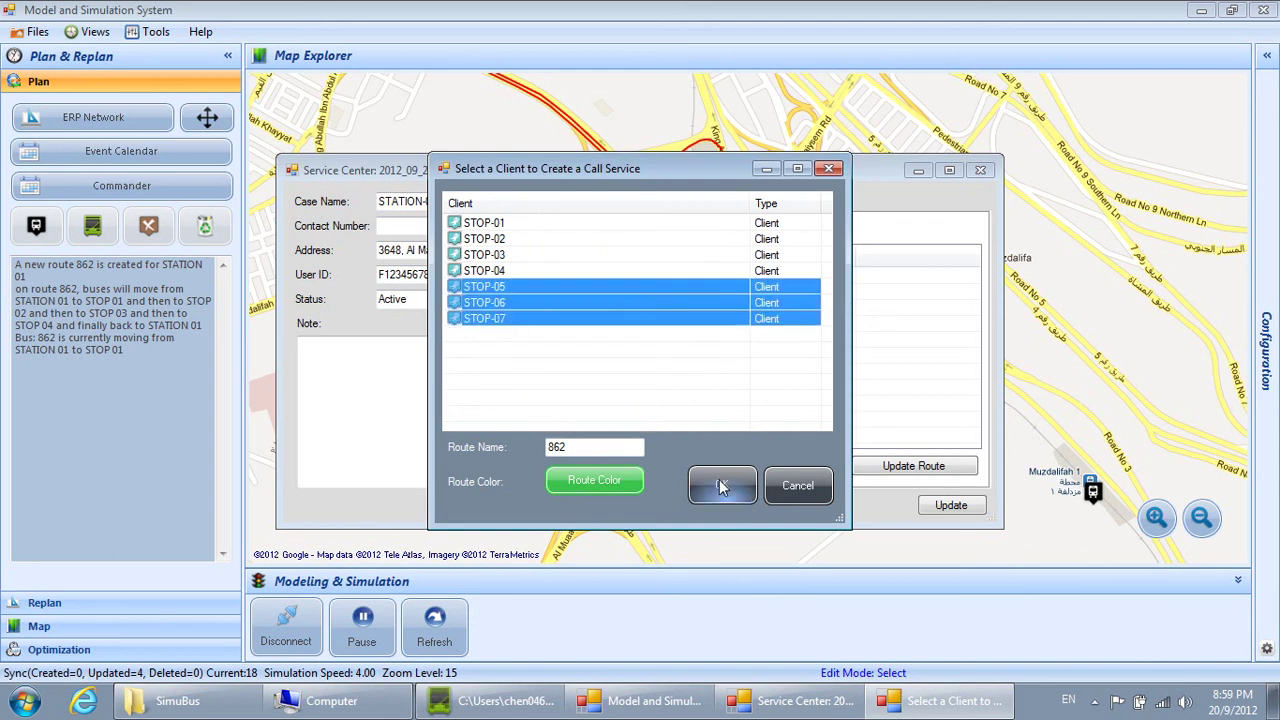
click(951, 505)
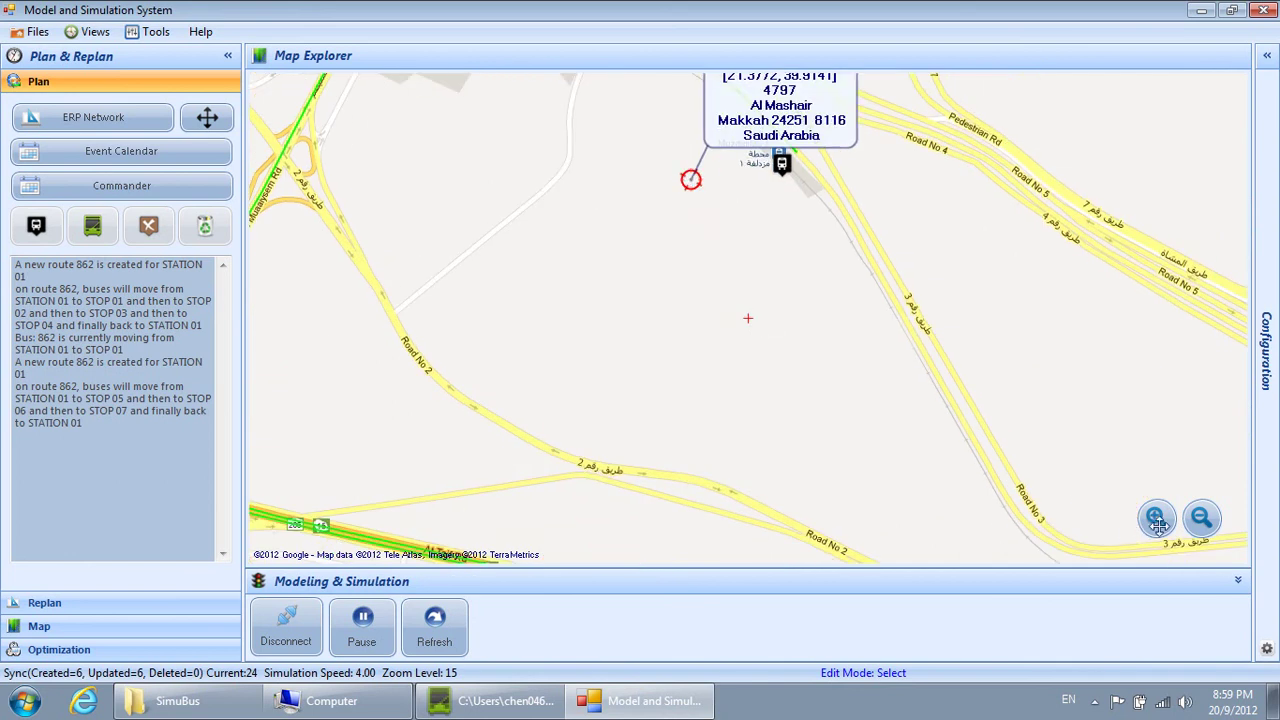
Zoom out, inspect bus 862 on the green route, and shift the map toward Arafat
click(1200, 518)
click(729, 432)
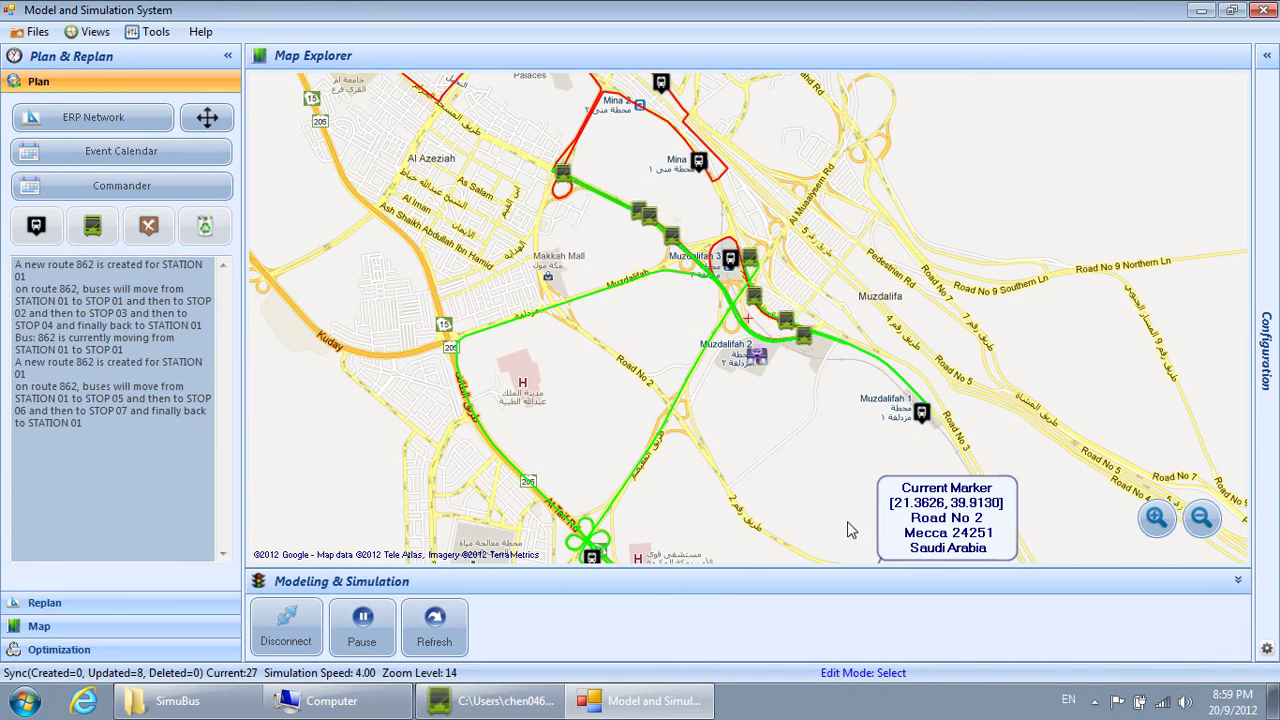
click(847, 521)
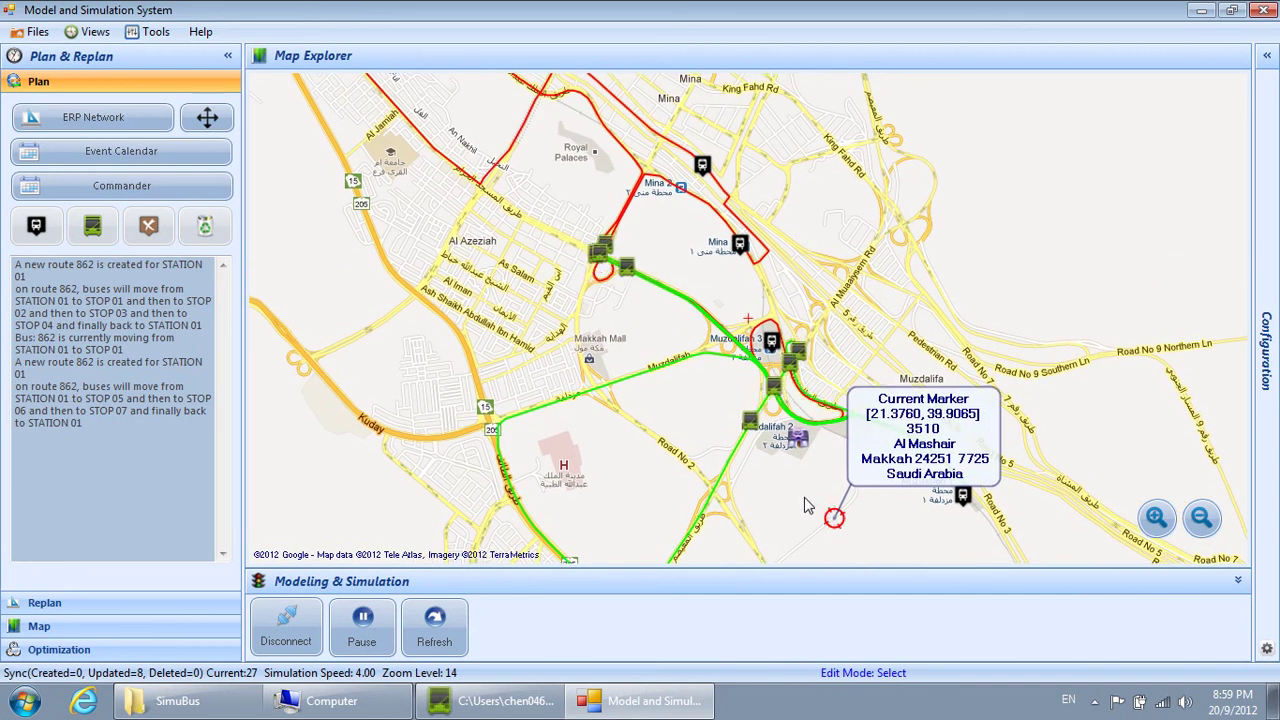
click(739, 444)
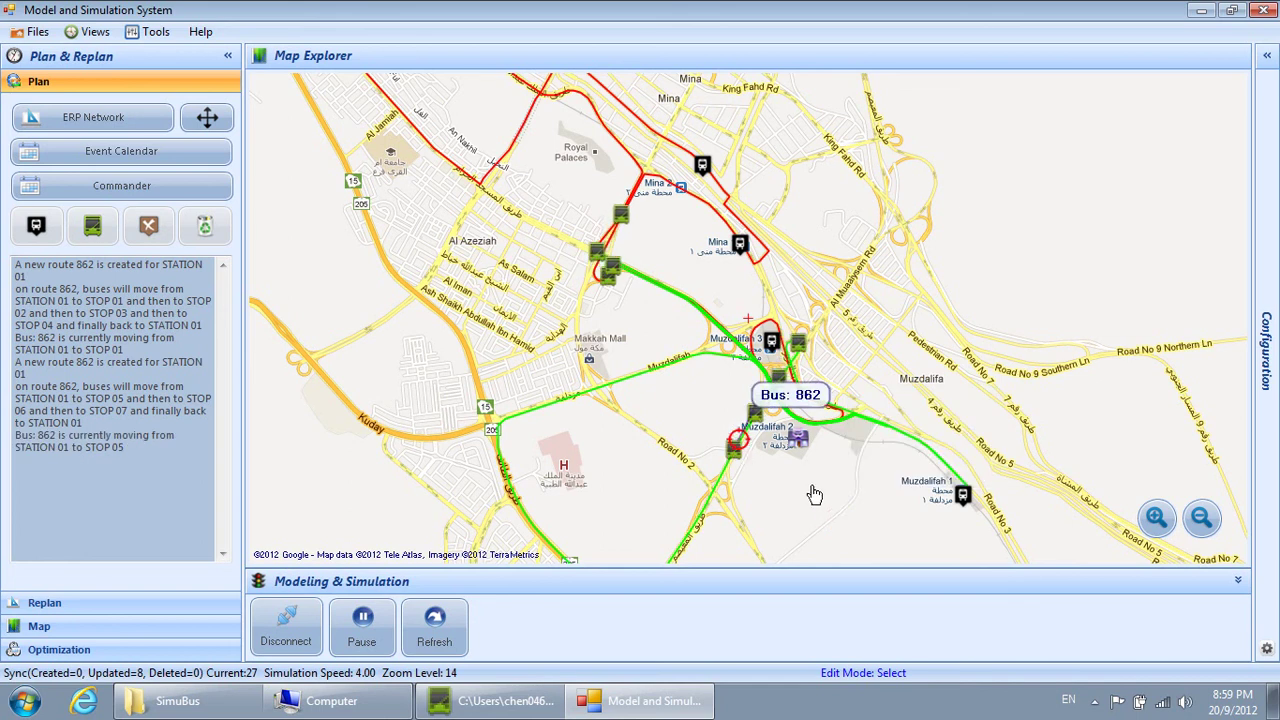
click(815, 510)
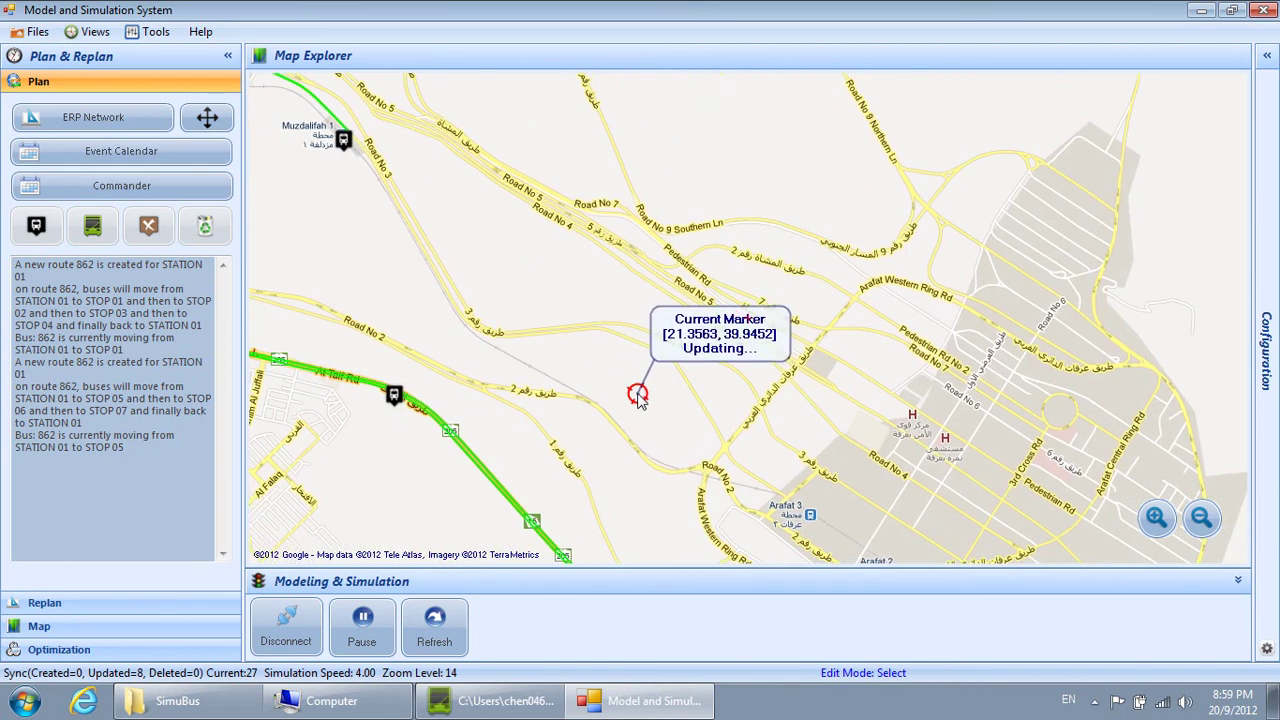
Add bus stops STOP-08 at Arafat 3 and STOP-09 at Arafat 1
right_click(810, 516)
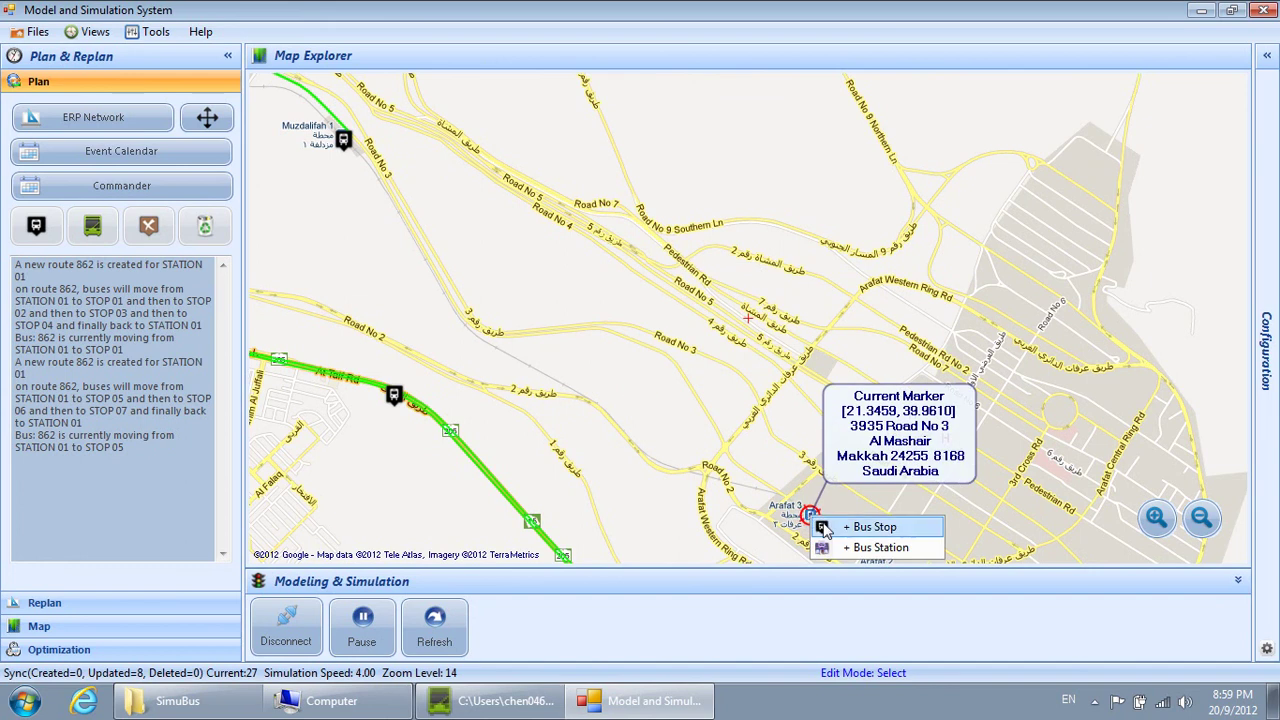
click(826, 527)
text(STOP-08)
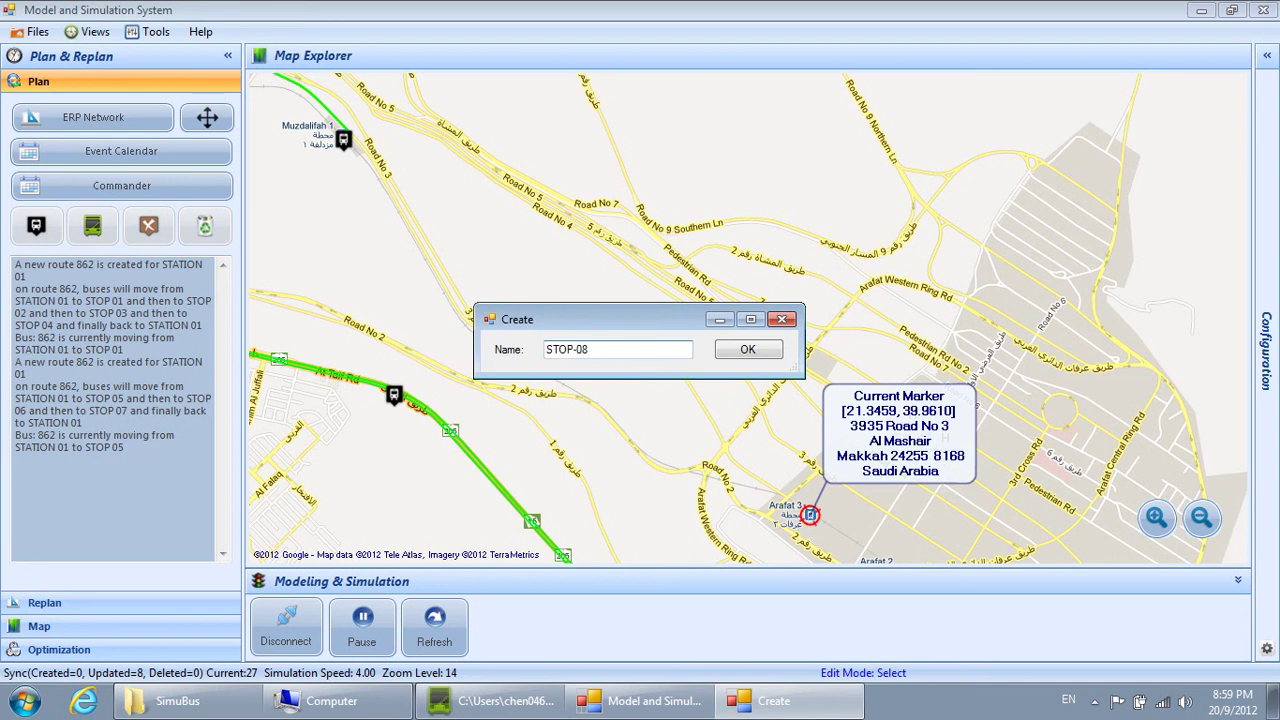
click(748, 349)
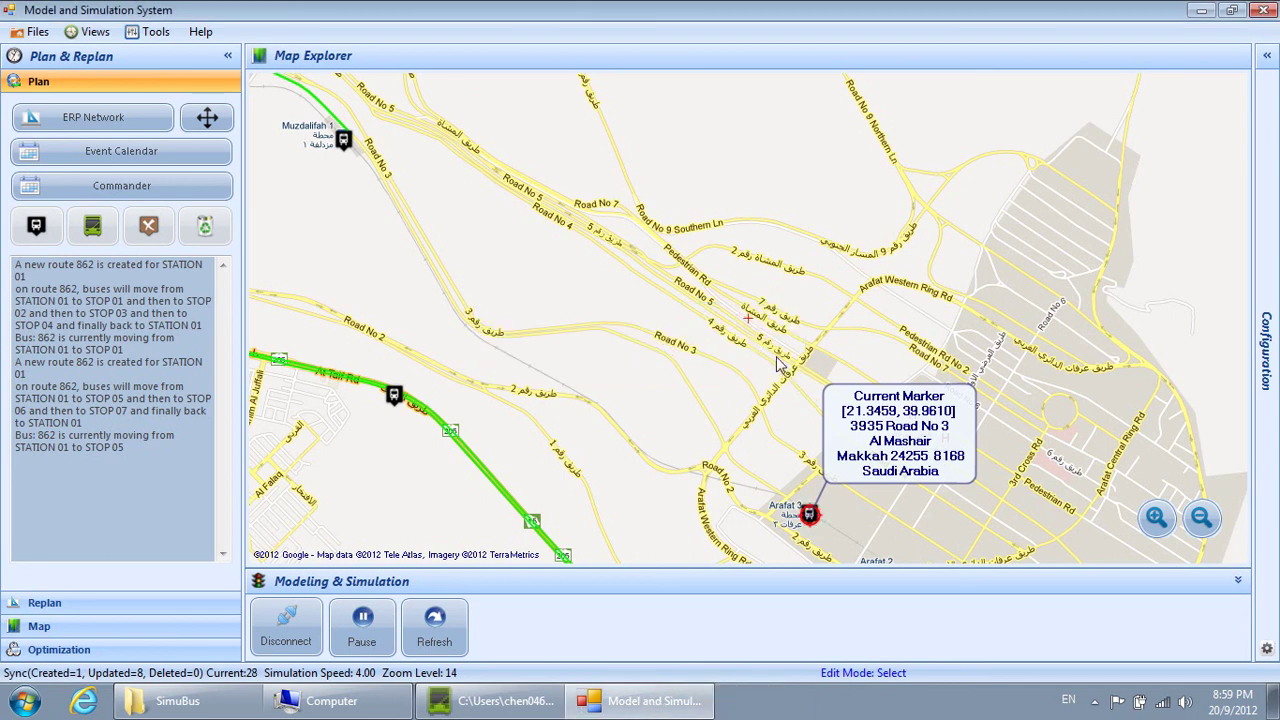
drag(1088, 522, 1063, 415)
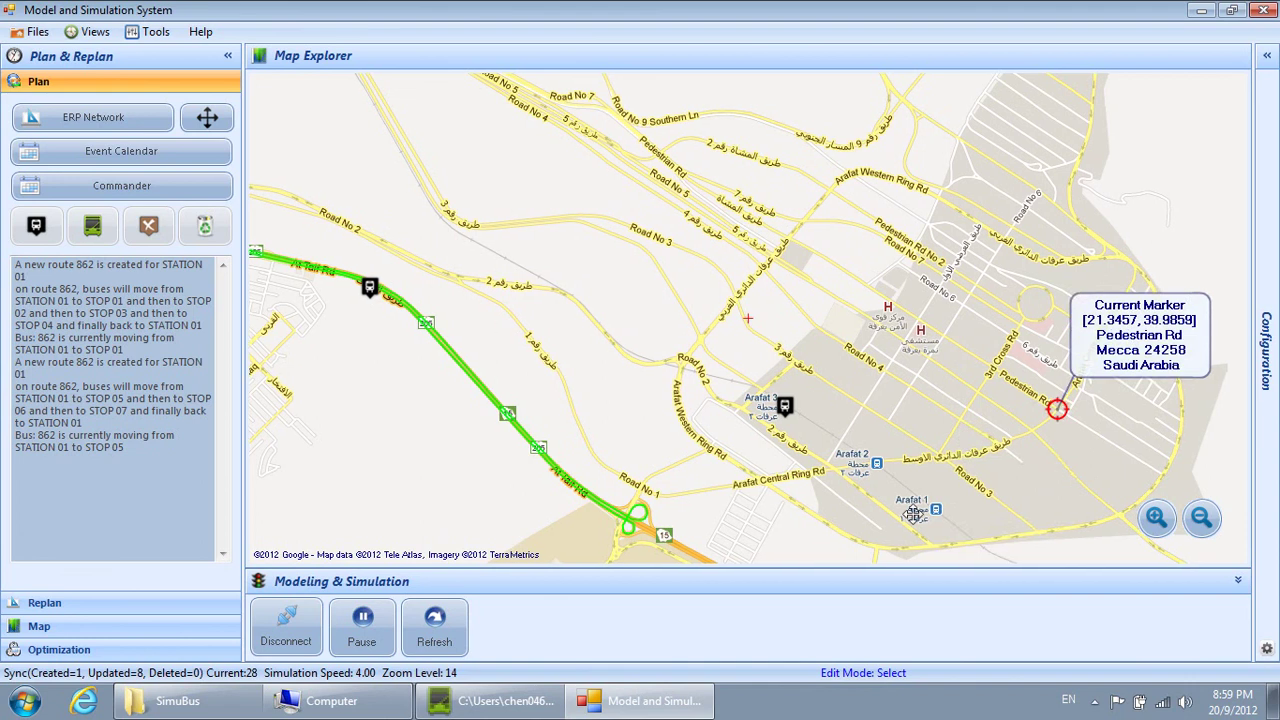
right_click(940, 510)
click(950, 519)
text(STOP-09)
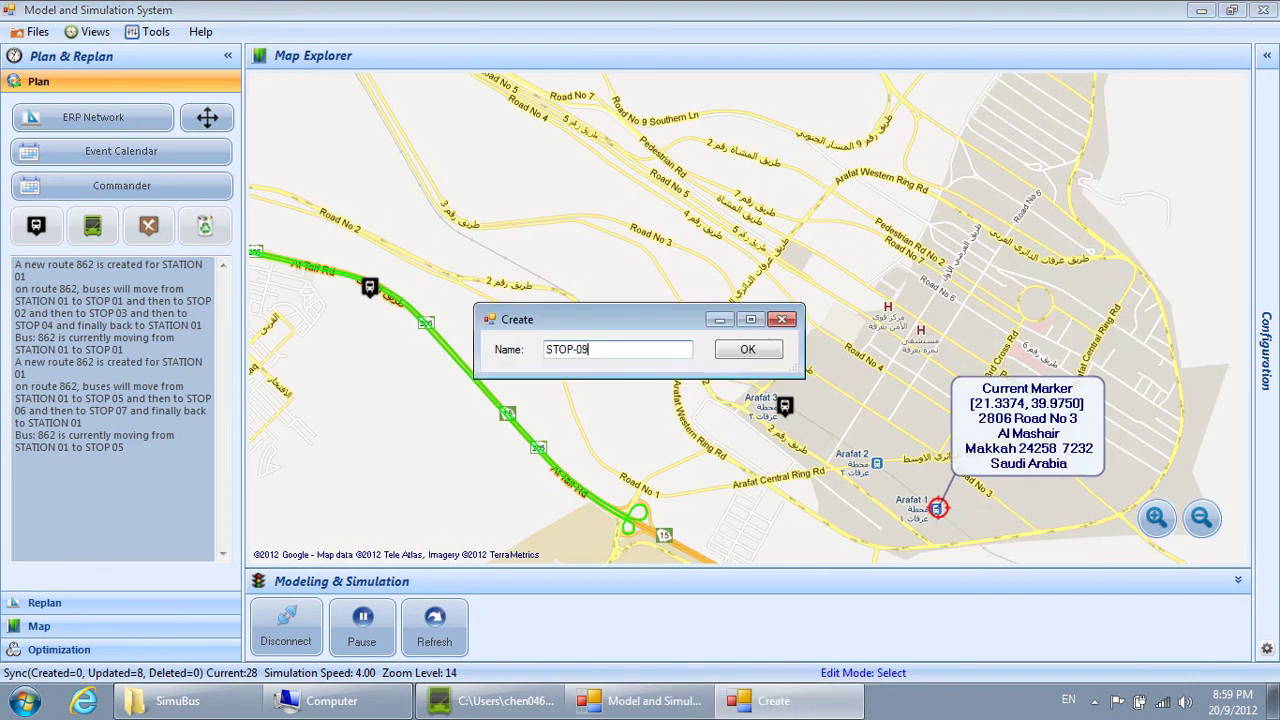
click(749, 353)
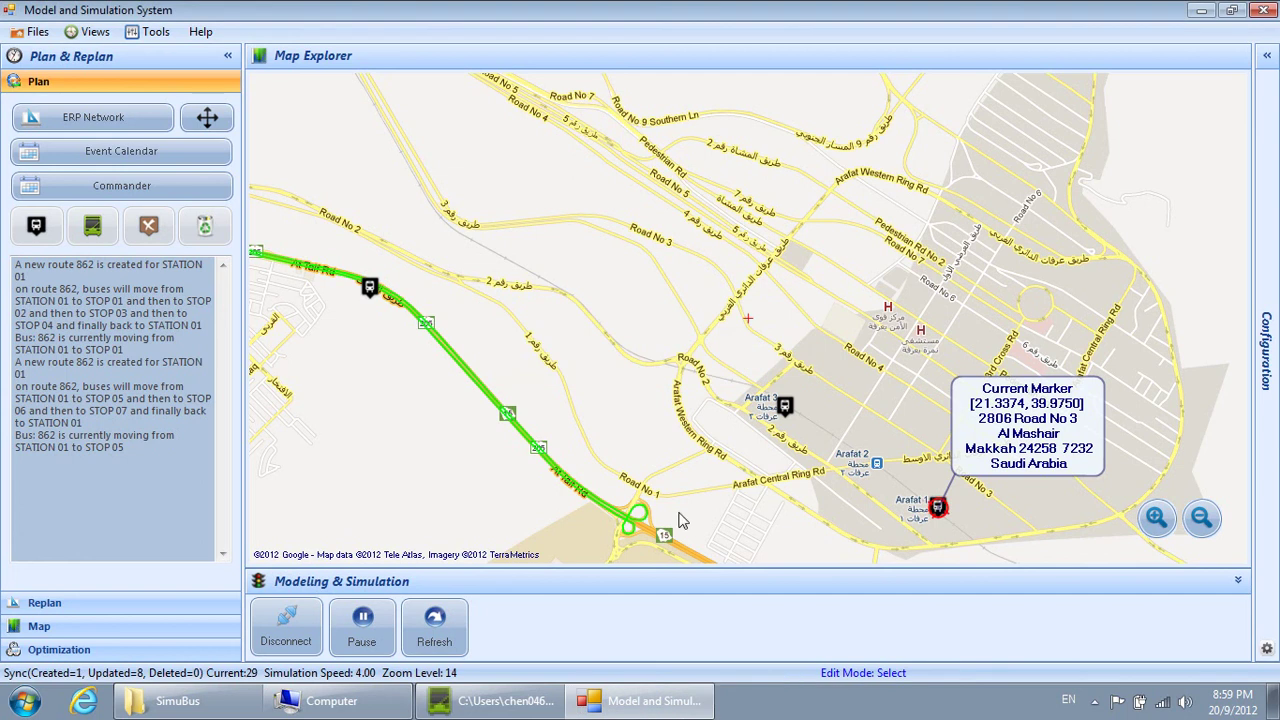
Add bus stop STOP-10 at Arafat 2
right_click(878, 477)
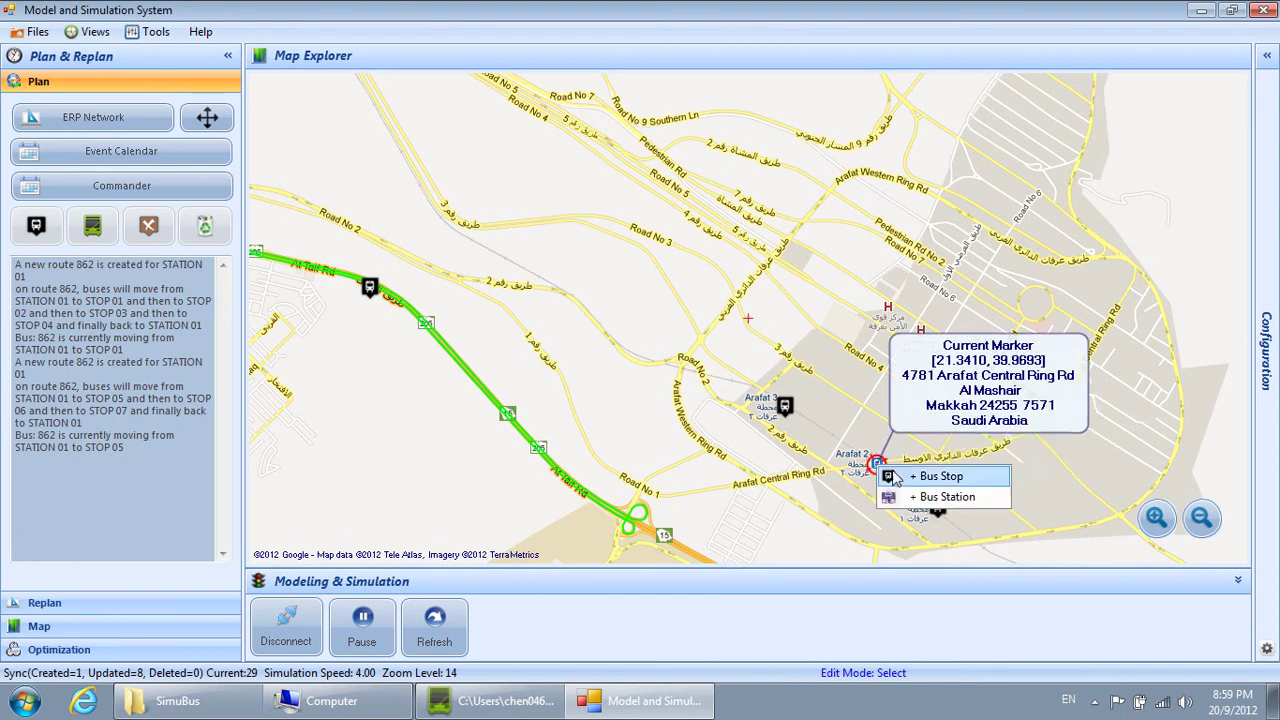
click(897, 481)
text(STOP)
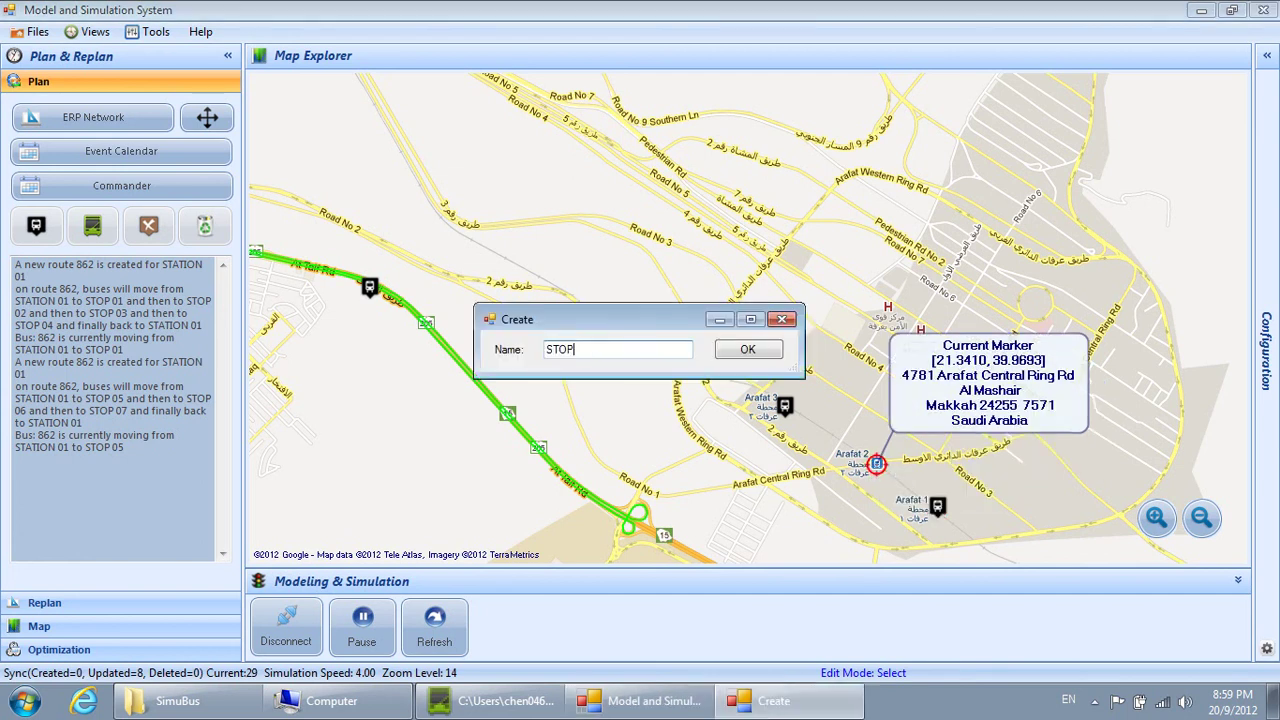
text(-10)
click(748, 349)
Create bus station STATION-02 by At Taif Rd near Umm Al Qura University
drag(696, 536, 674, 448)
right_click(642, 448)
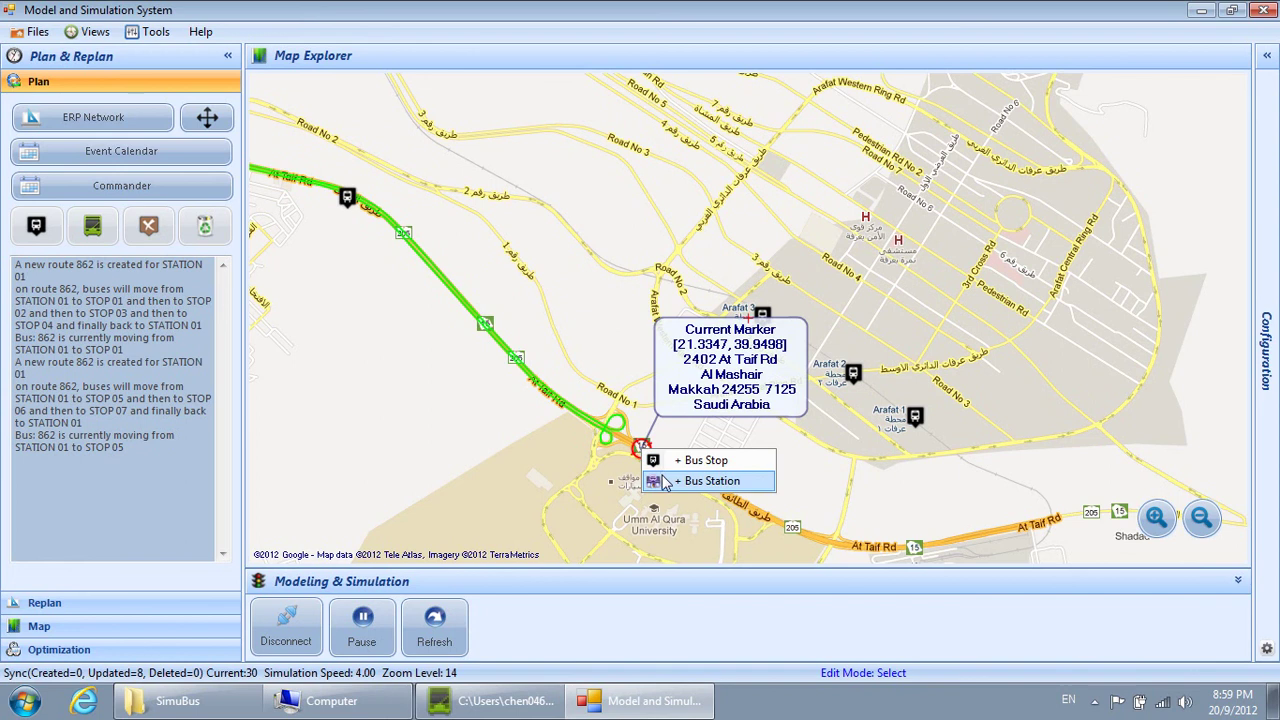
click(665, 481)
text(STATION 02)
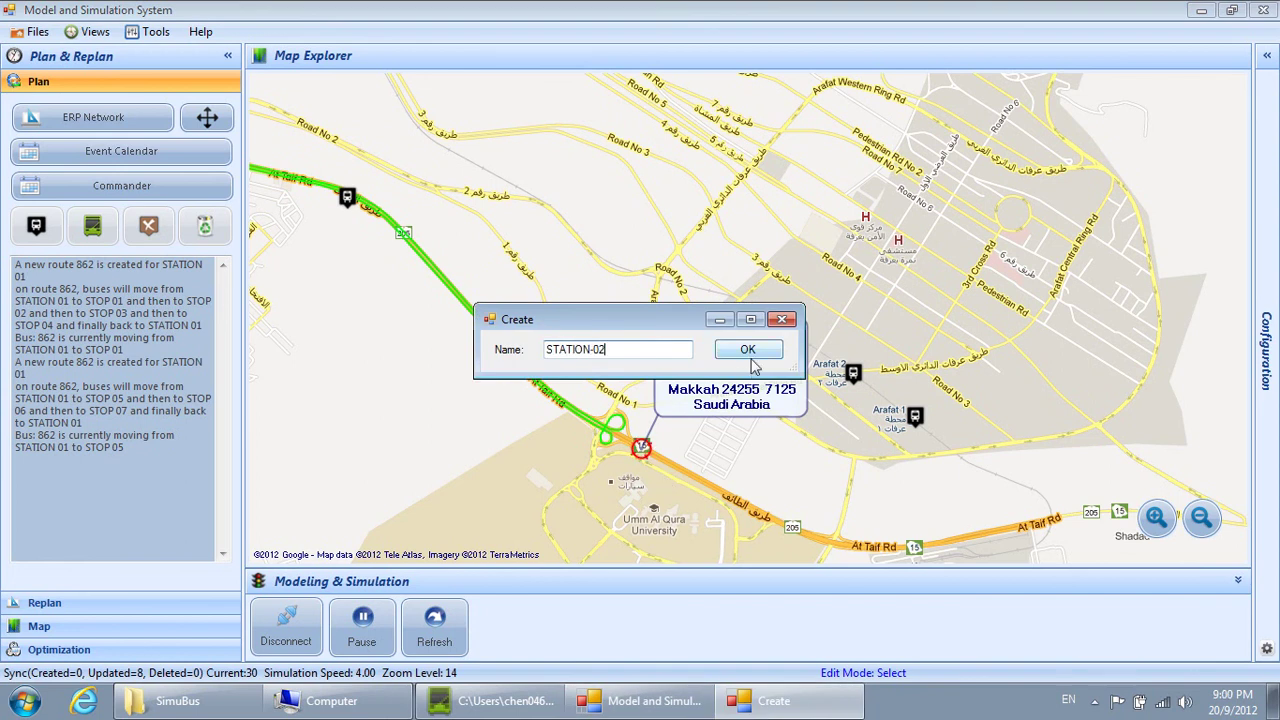
click(759, 352)
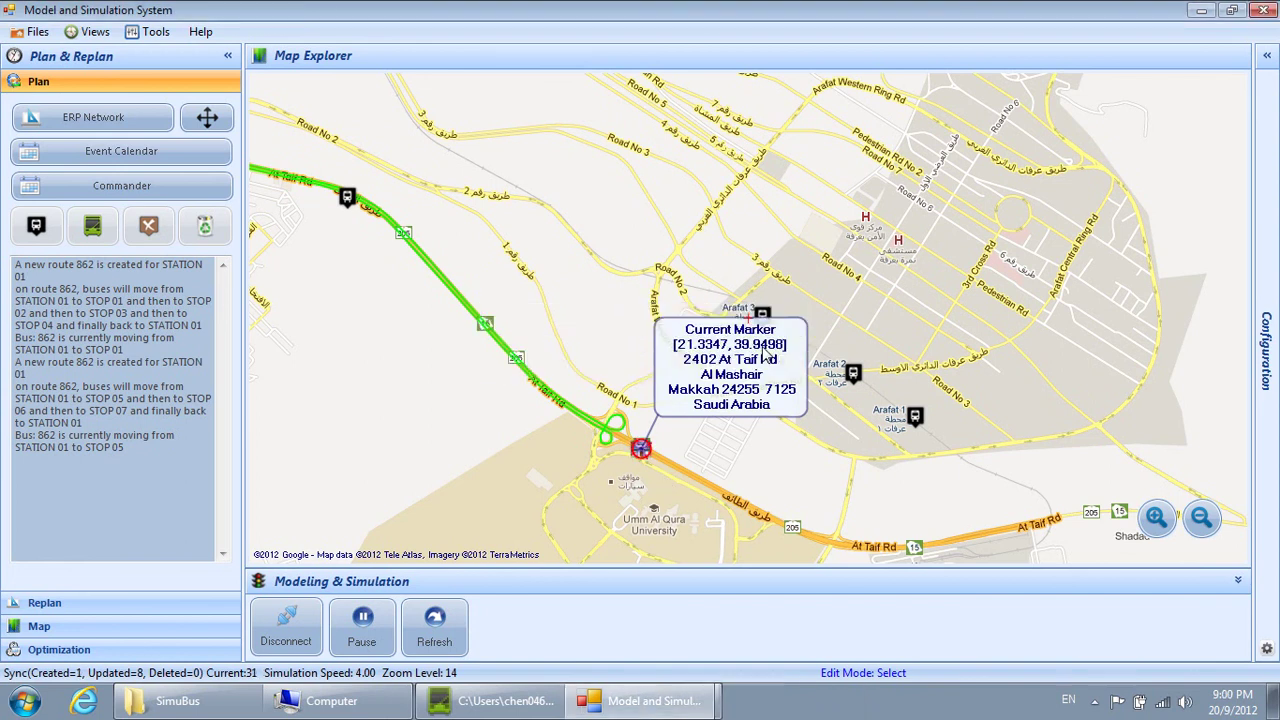
right_click(640, 452)
Add violet #8000FF route 682 for STATION-02 through STOP-08 to STOP-10 and apply it
click(660, 536)
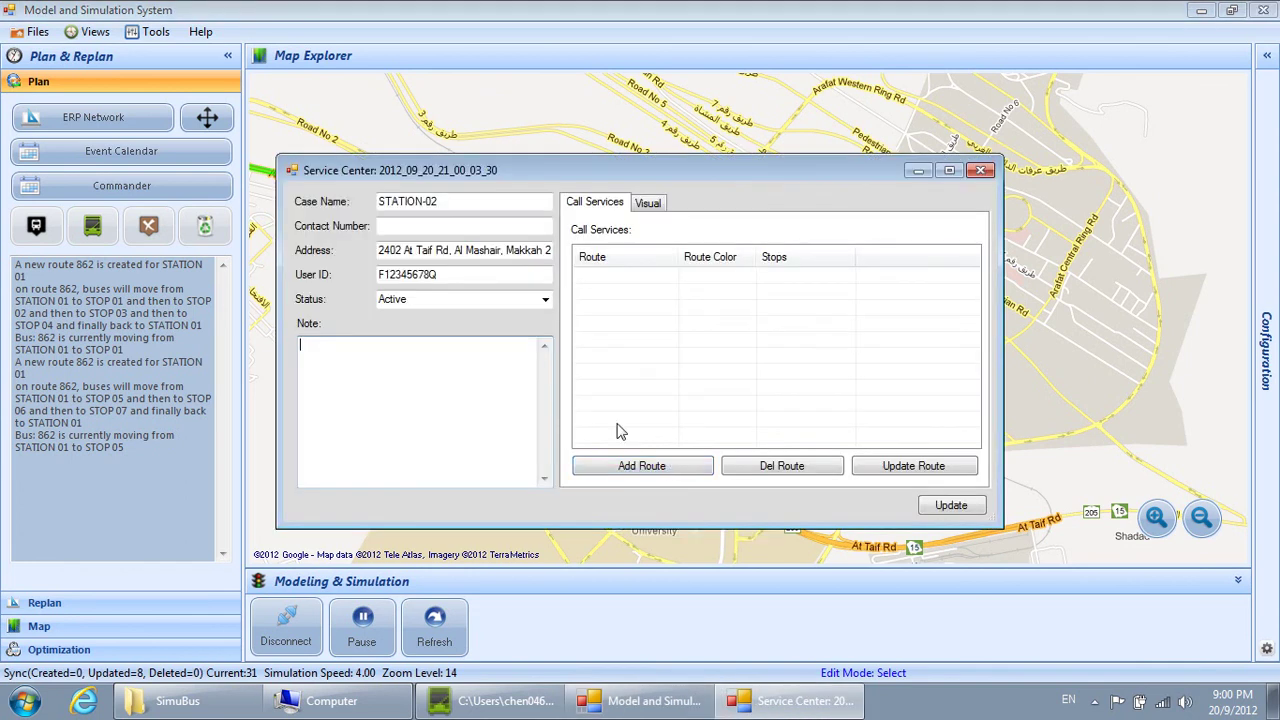
click(673, 468)
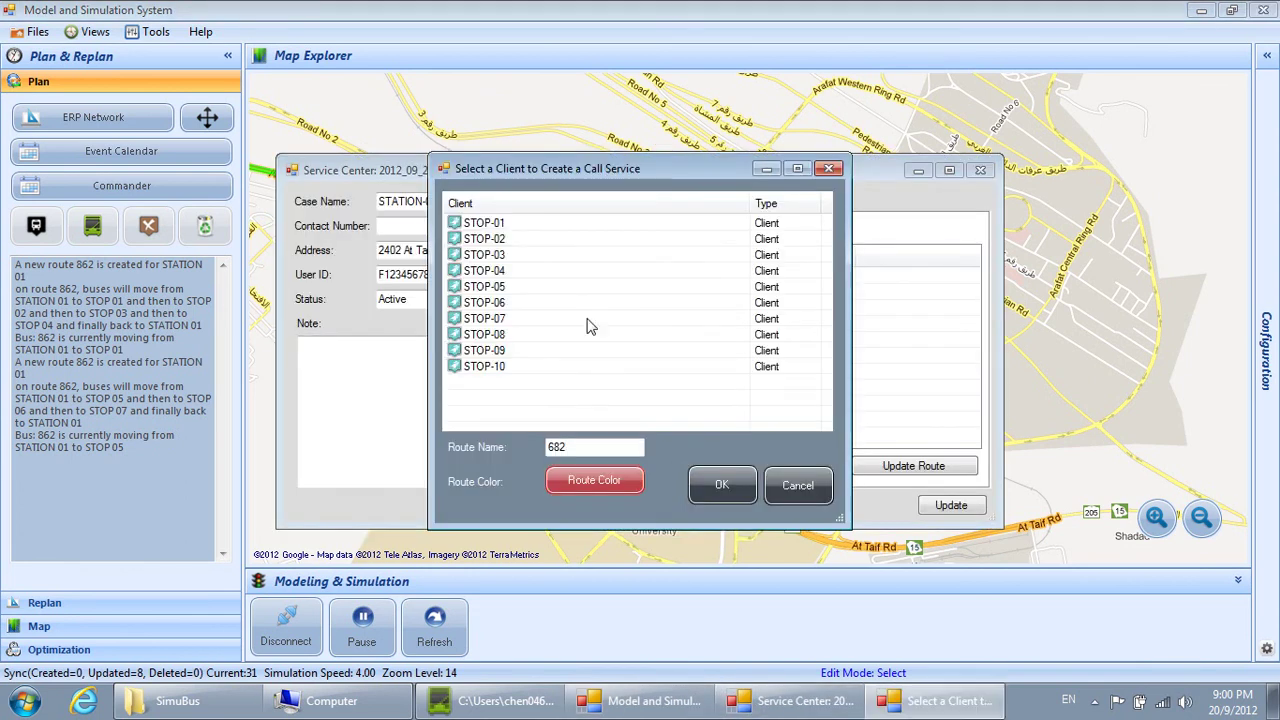
click(534, 258)
click(532, 335)
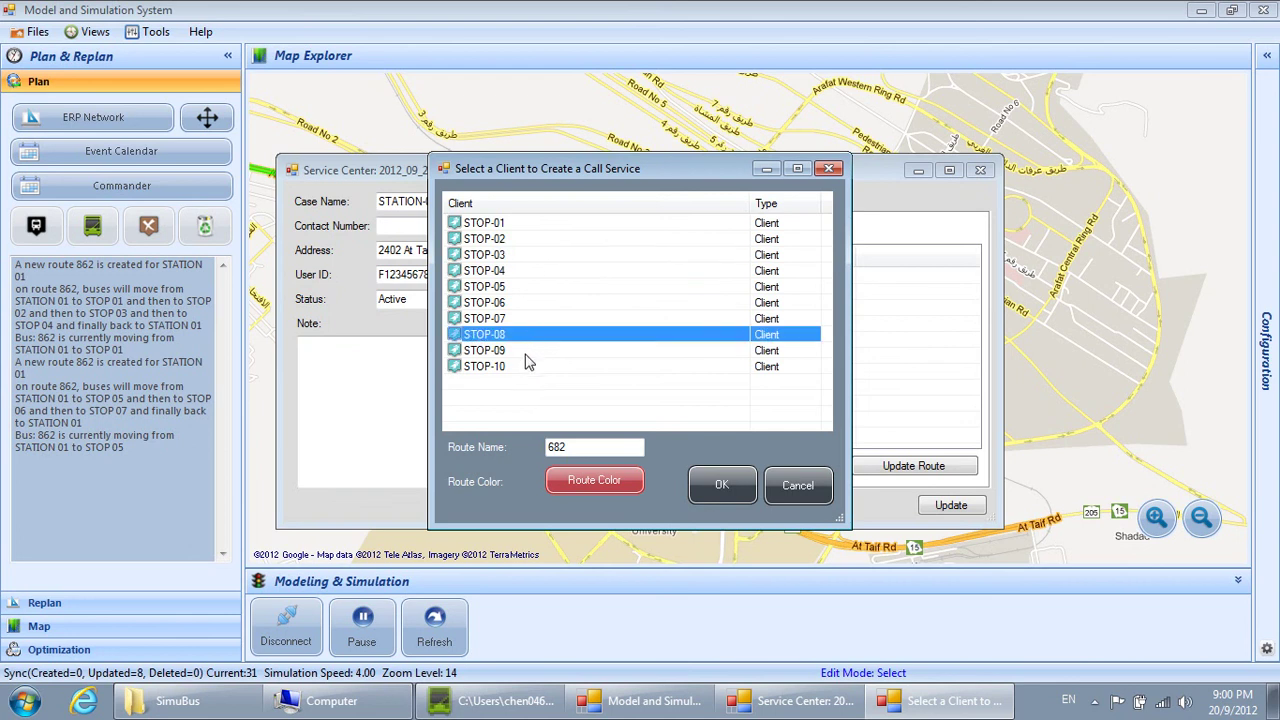
shift+click(529, 366)
click(600, 481)
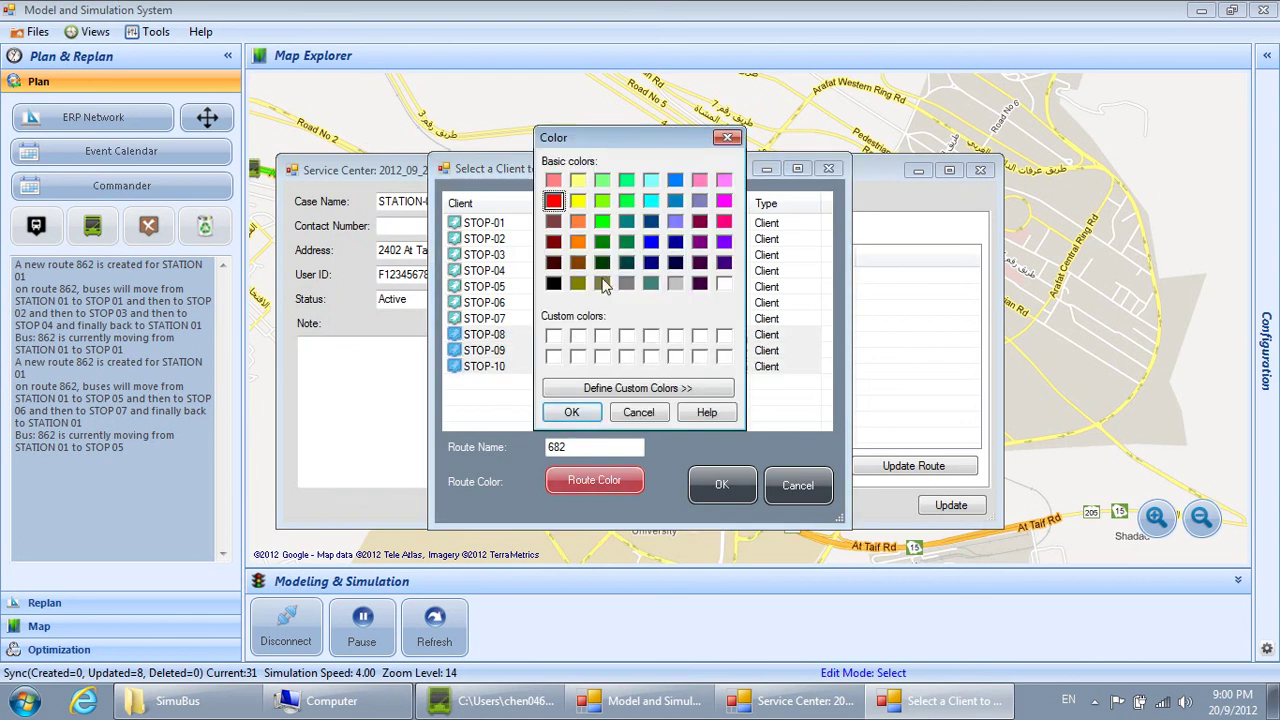
click(724, 241)
click(580, 414)
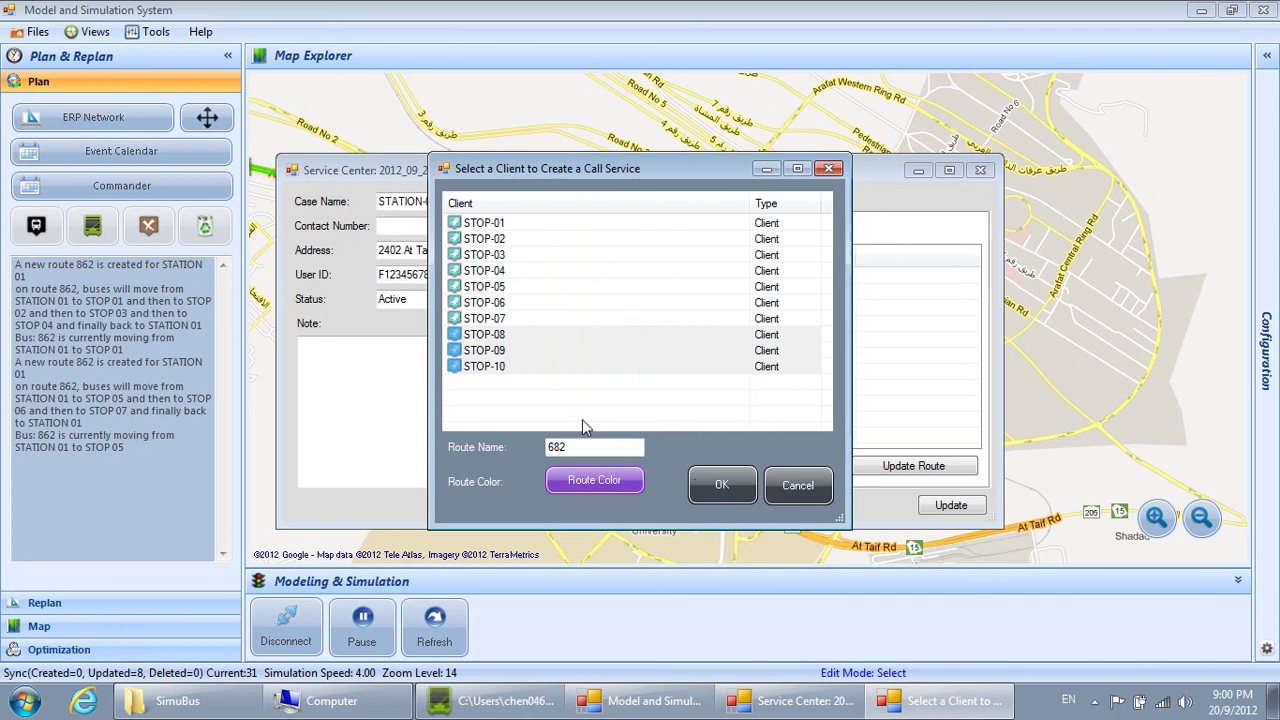
click(722, 490)
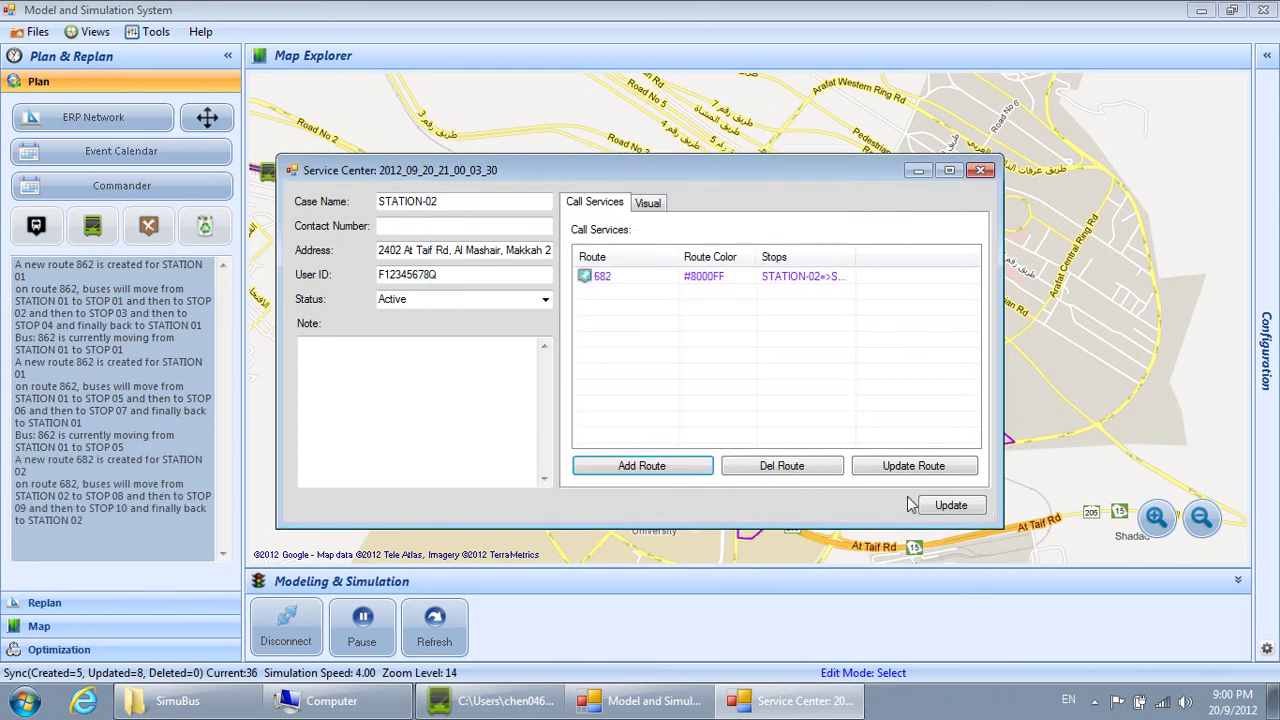
click(950, 506)
Check bus 682 heading to STOP 08 and confirm STATION-02 reports one originating route
drag(835, 468, 953, 478)
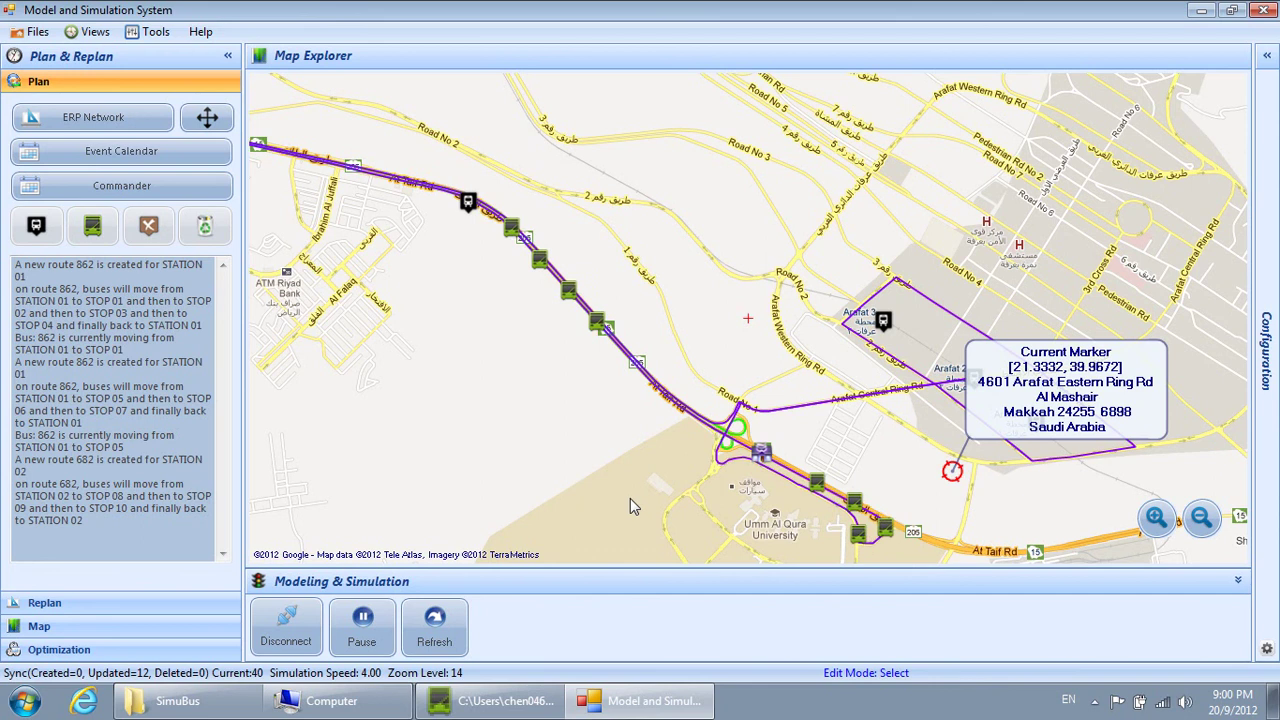
click(862, 545)
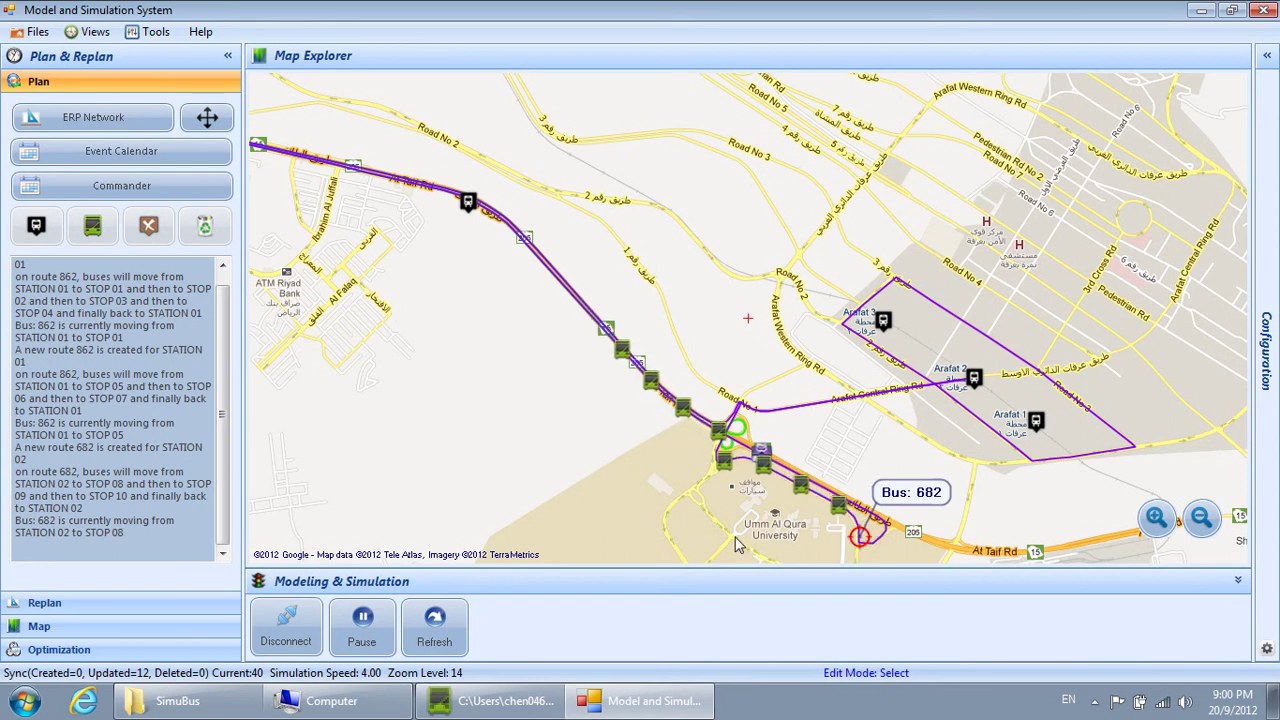
click(763, 452)
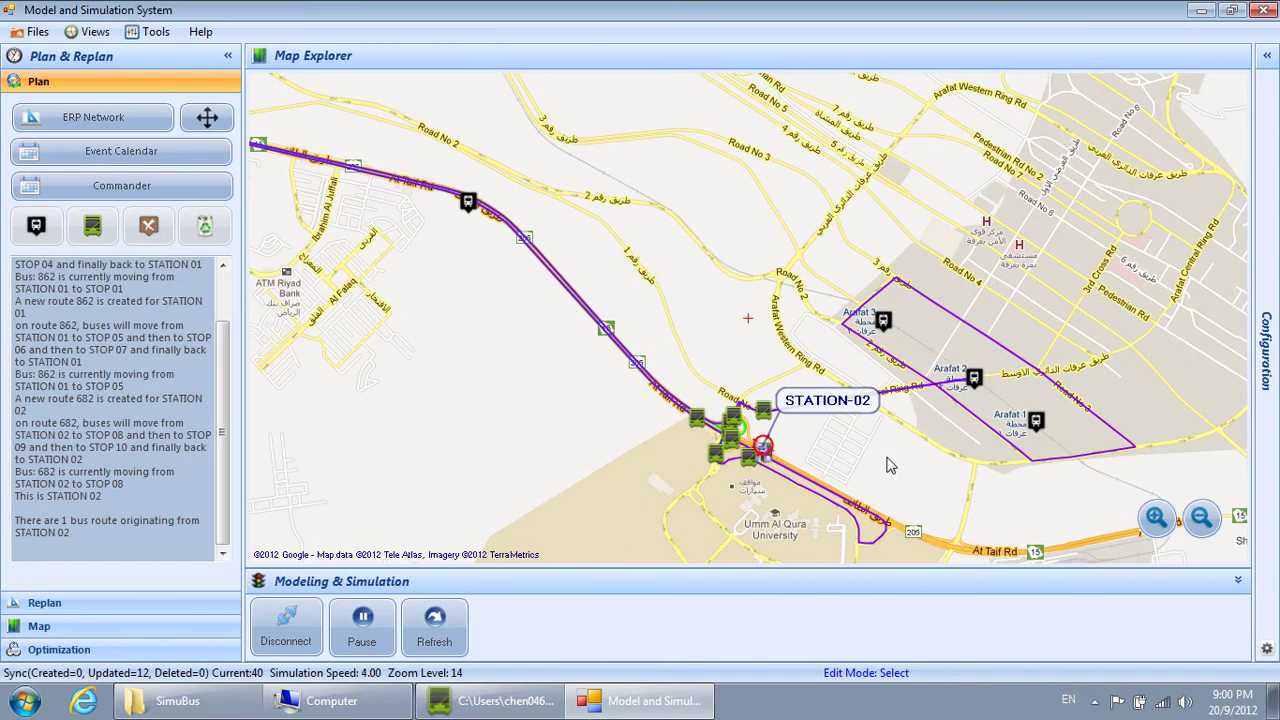
Inspect STOP-06 on At Taif Rd, then STATION-01 near Muzdalifah, whose log shows two originating routes
drag(458, 372, 892, 457)
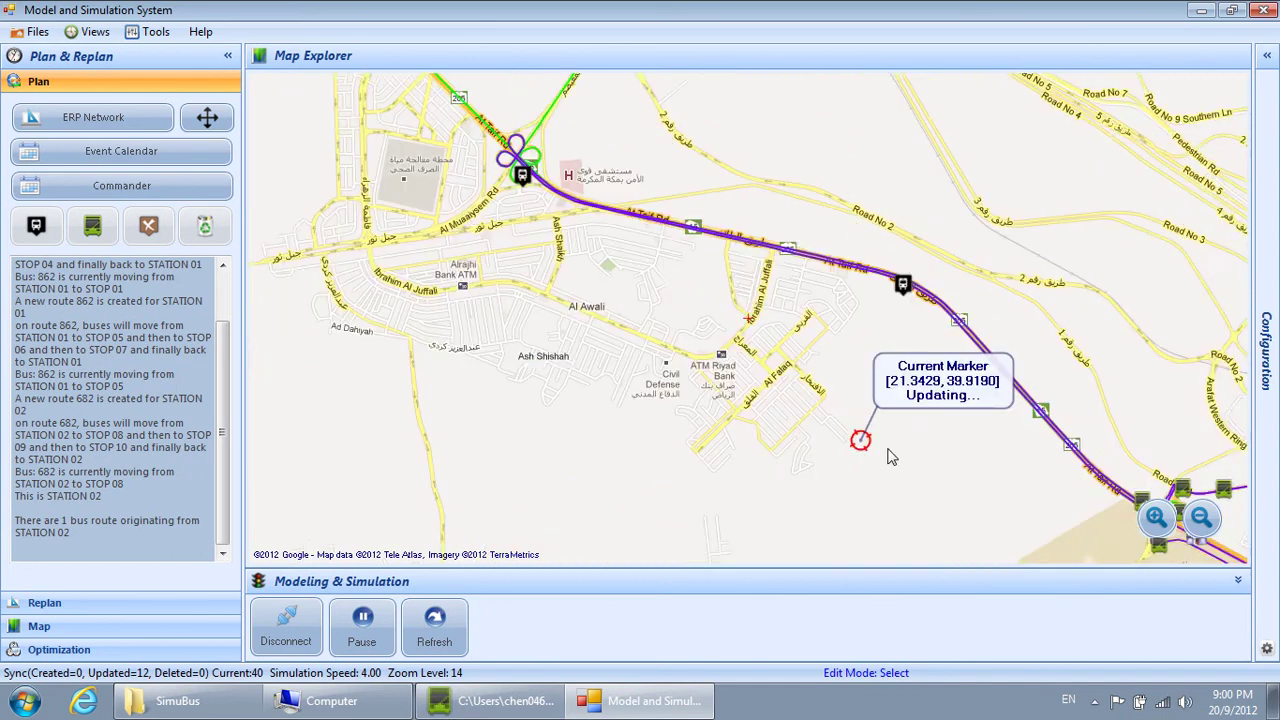
click(976, 310)
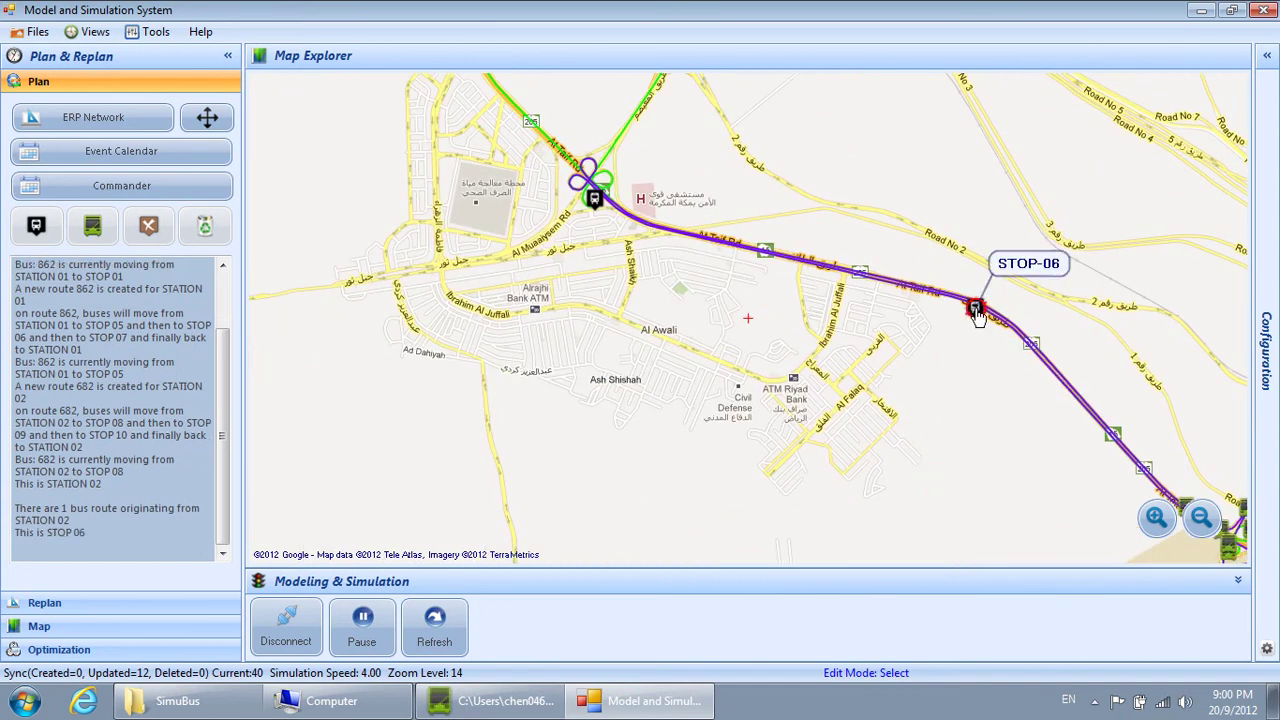
drag(548, 272, 997, 403)
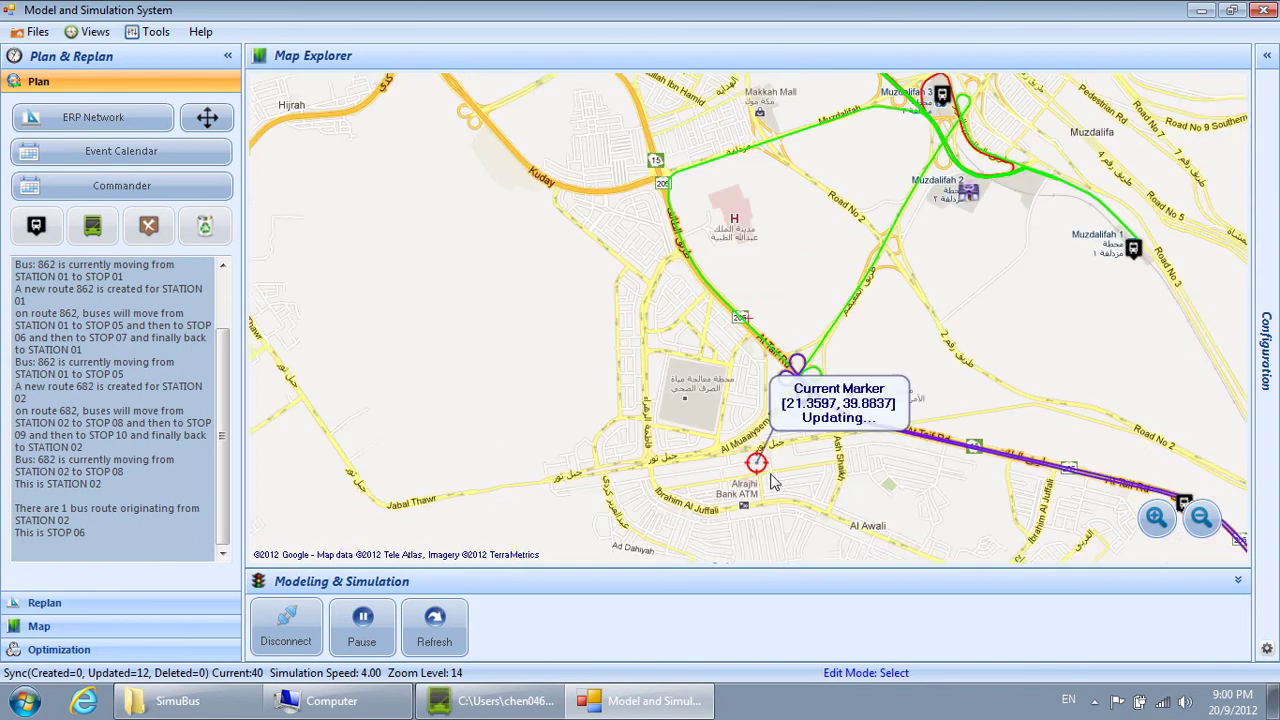
click(1041, 252)
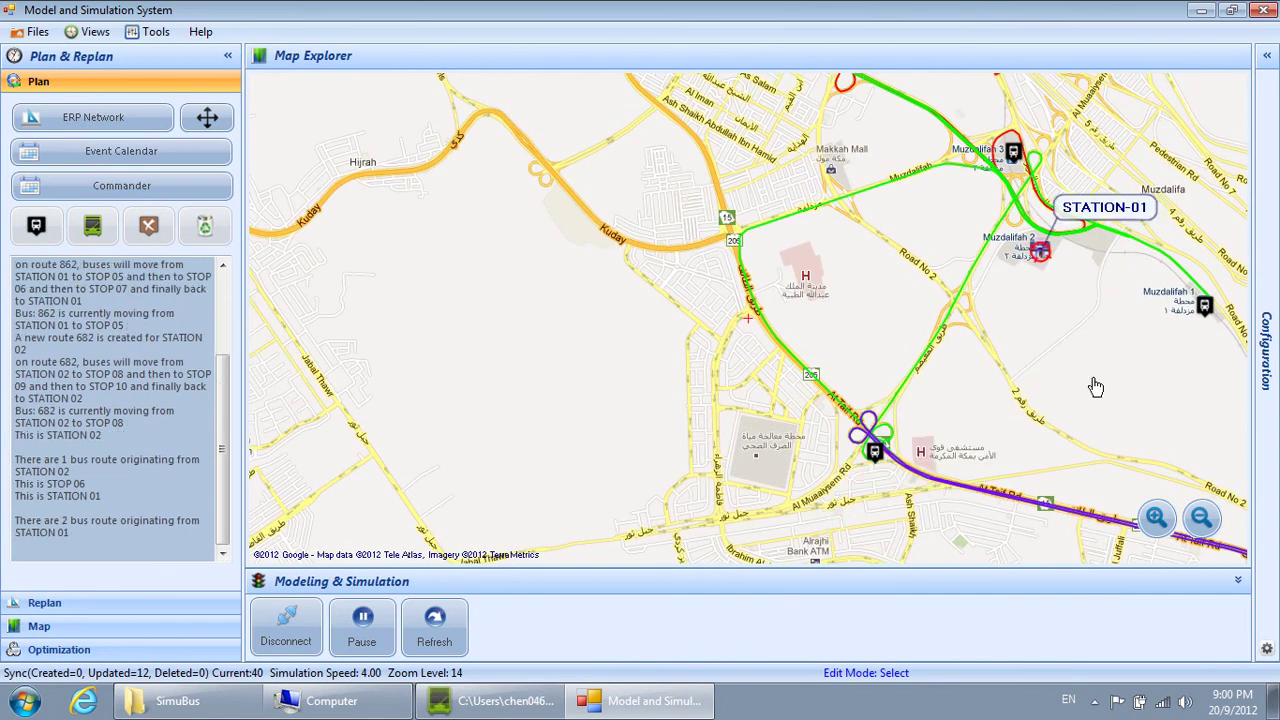